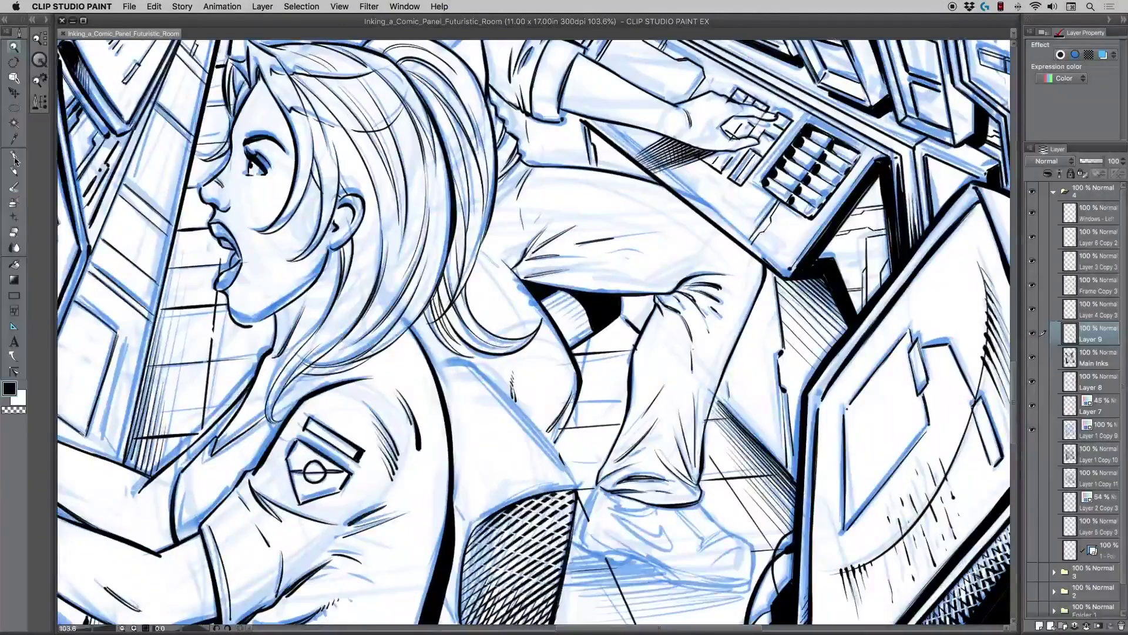
- Ink the edge and small fabric folds of the seated man's trousers on Layer 9 with the pen
{"action": "left_click", "coordinate": [15, 157]}
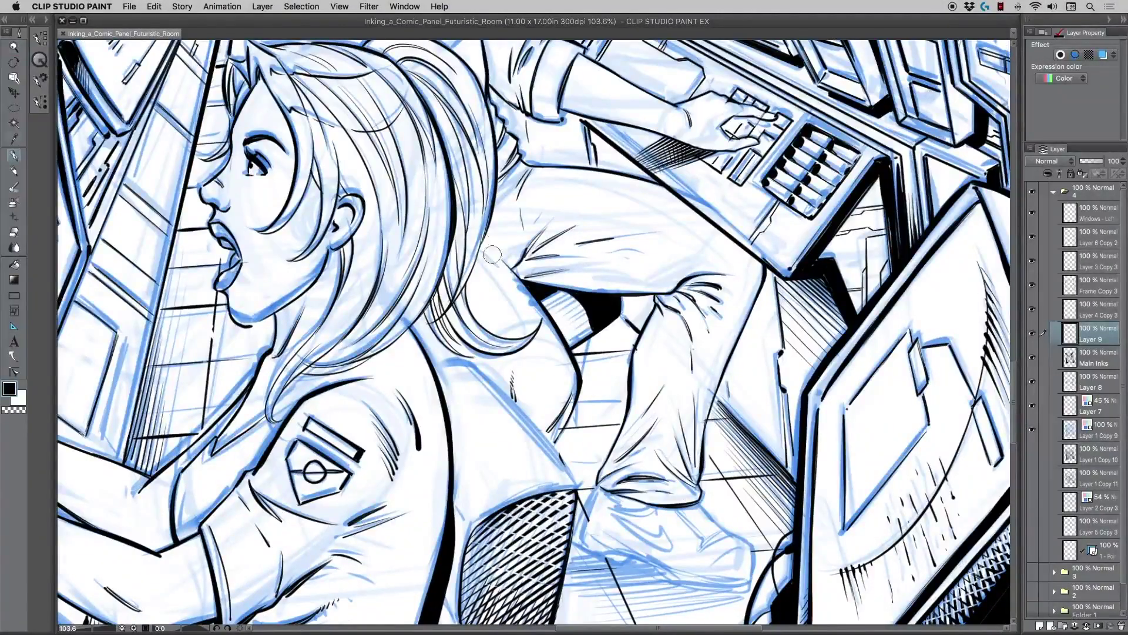
{"action": "left_click_drag", "start_coordinate": [483, 250], "coordinate": [498, 262]}
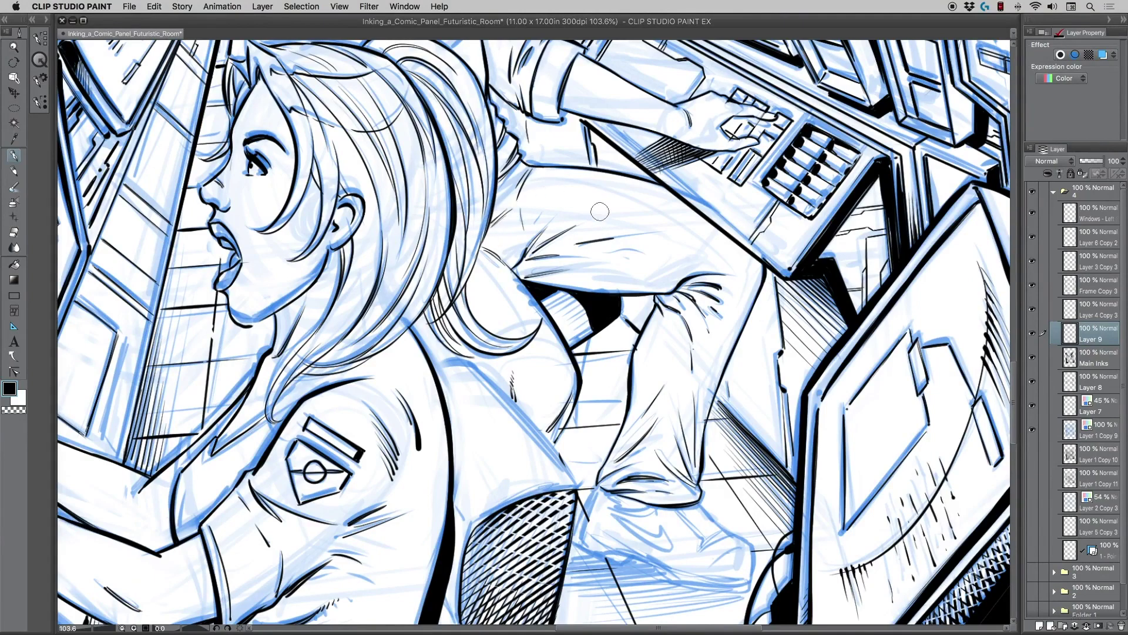
{"action": "left_click_drag", "start_coordinate": [647, 260], "coordinate": [663, 258]}
{"action": "left_click_drag", "start_coordinate": [663, 382], "coordinate": [667, 384]}
{"action": "left_click_drag", "start_coordinate": [668, 376], "coordinate": [671, 377]}
{"action": "left_click_drag", "start_coordinate": [673, 371], "coordinate": [673, 374]}
- Ink the upper contour of the man's shoe from the trouser cuff down to the toe
{"action": "left_click_drag", "start_coordinate": [597, 486], "coordinate": [577, 534]}
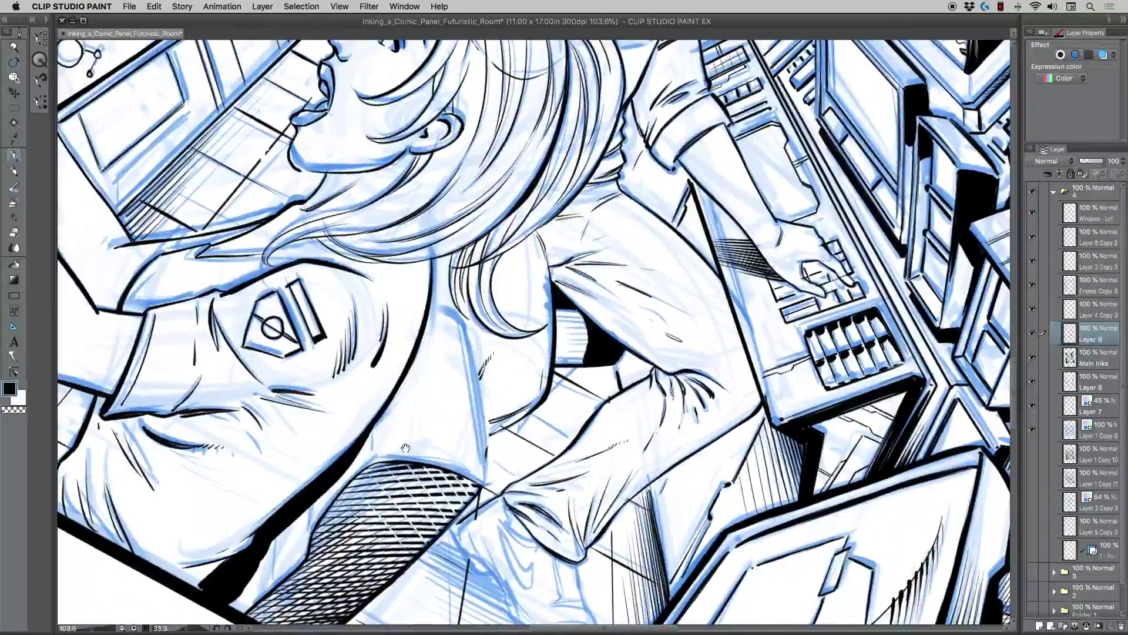
{"action": "scroll", "coordinate": [411, 243], "scroll_direction": "down", "scroll_amount": 5}
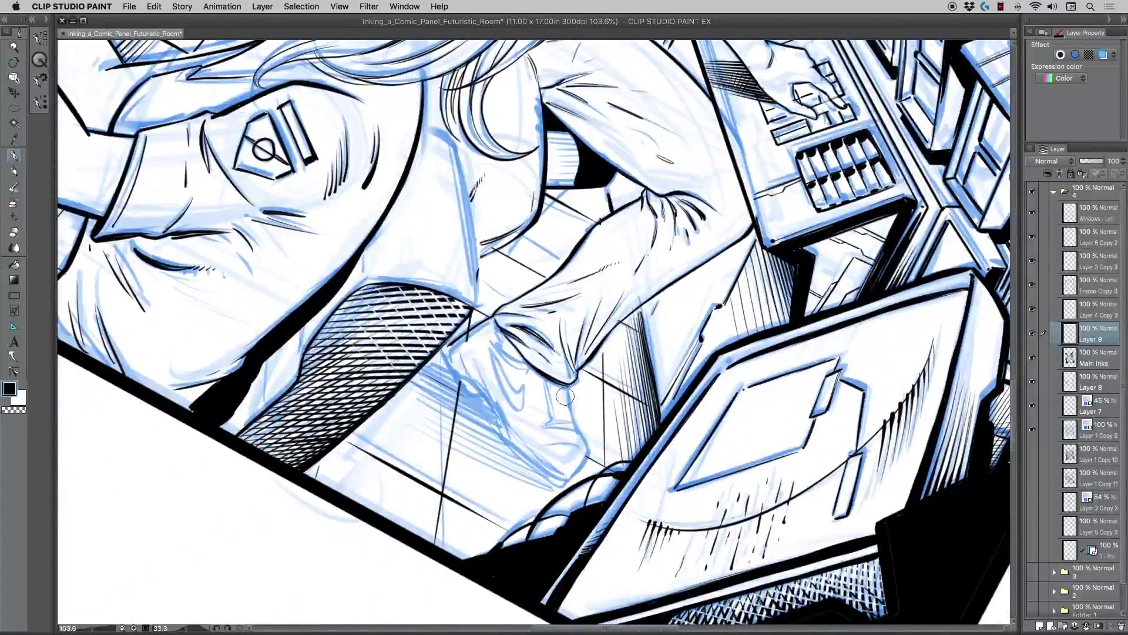
{"action": "left_click_drag", "start_coordinate": [566, 382], "coordinate": [575, 435]}
{"action": "key", "text": "ctrl+z"}
{"action": "mouse_move", "coordinate": [567, 385]}
{"action": "left_mouse_down"}
{"action": "mouse_move", "coordinate": [586, 448]}
{"action": "mouse_move", "coordinate": [571, 476]}
{"action": "left_mouse_up"}
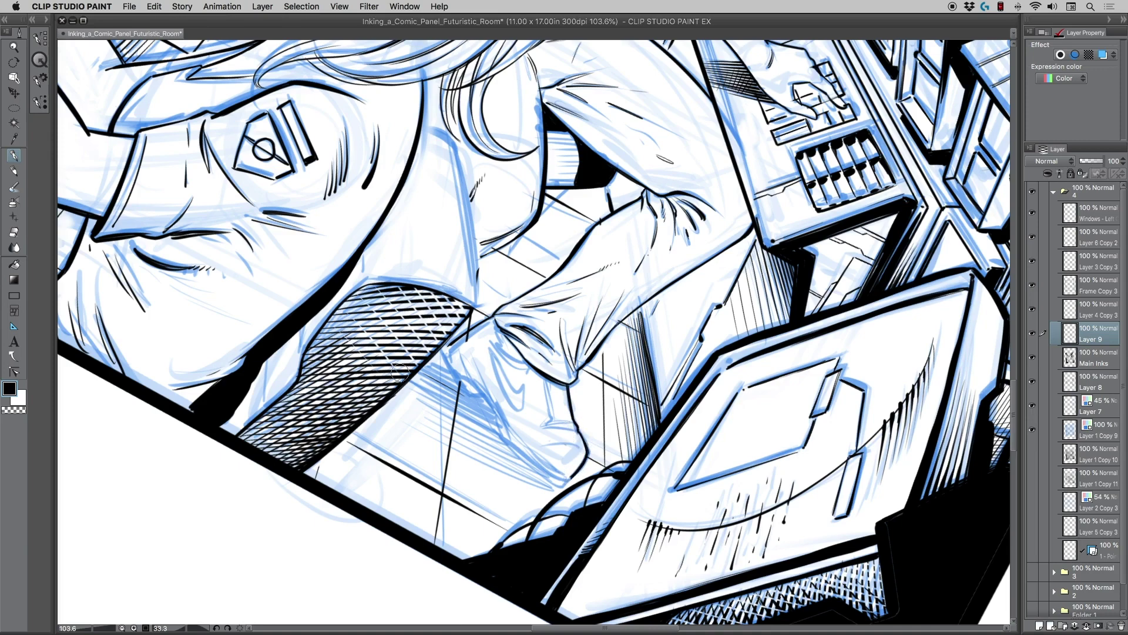
- Ink the sole of the man's shoe from the toe back to the heel
{"action": "key", "text": "shift+space"}
{"action": "left_click_drag", "start_coordinate": [425, 499], "coordinate": [792, 397]}
{"action": "left_click_drag", "start_coordinate": [660, 247], "coordinate": [663, 264]}
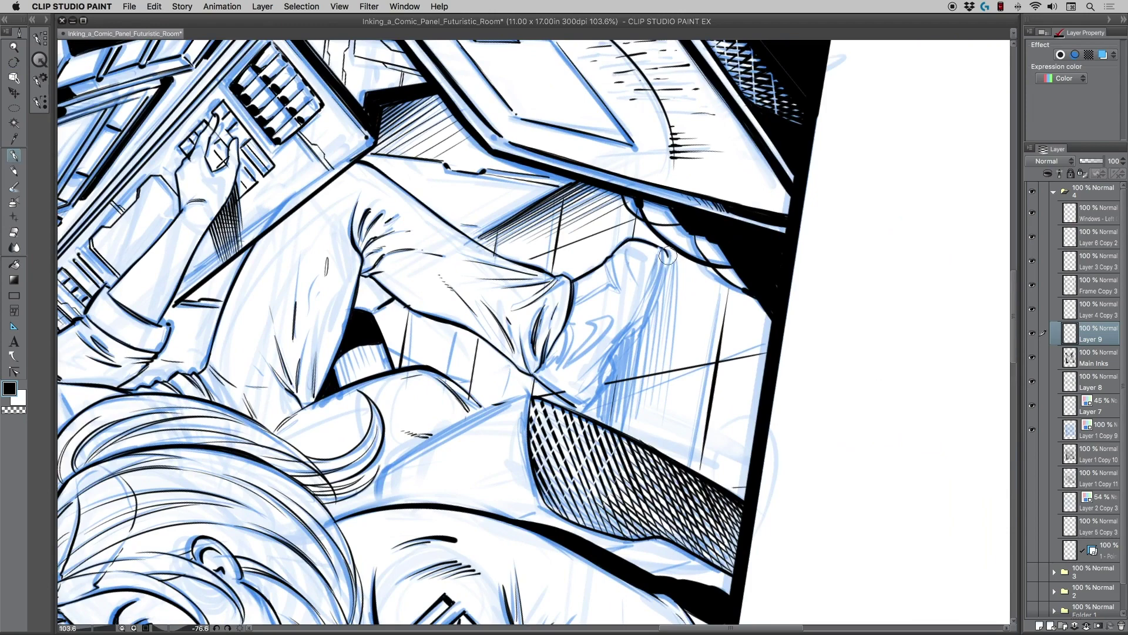
{"action": "mouse_move", "coordinate": [664, 254]}
{"action": "left_mouse_down"}
{"action": "mouse_move", "coordinate": [640, 325]}
{"action": "mouse_move", "coordinate": [614, 355]}
{"action": "left_mouse_up"}
{"action": "left_click_drag", "start_coordinate": [611, 359], "coordinate": [582, 405]}
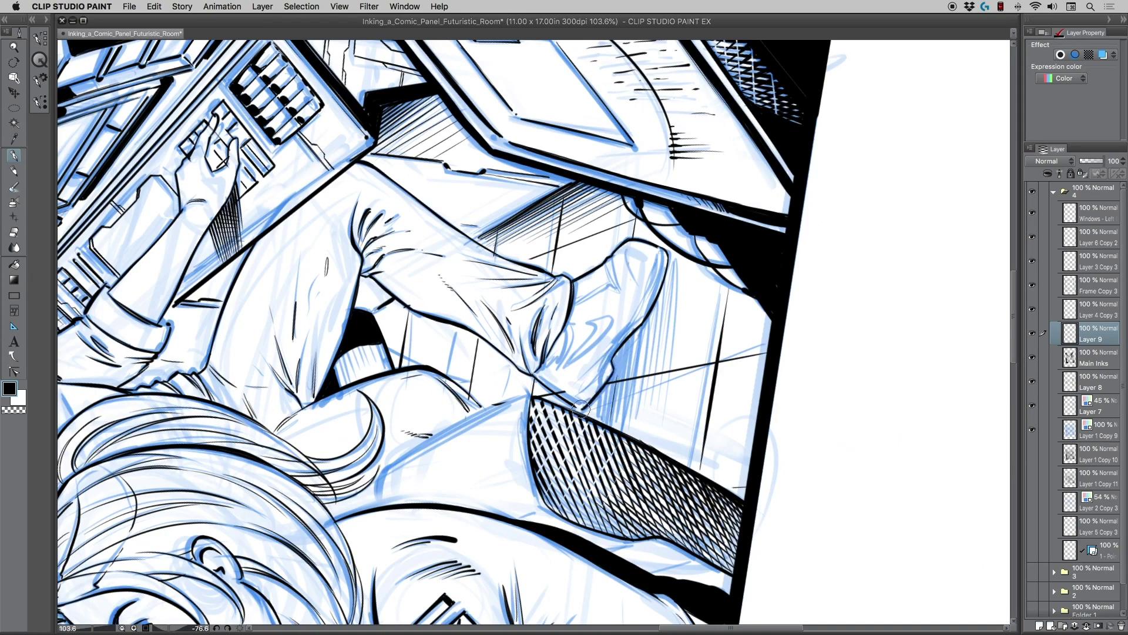
{"action": "left_click_drag", "start_coordinate": [661, 248], "coordinate": [631, 324]}
{"action": "left_click_drag", "start_coordinate": [610, 354], "coordinate": [574, 403]}
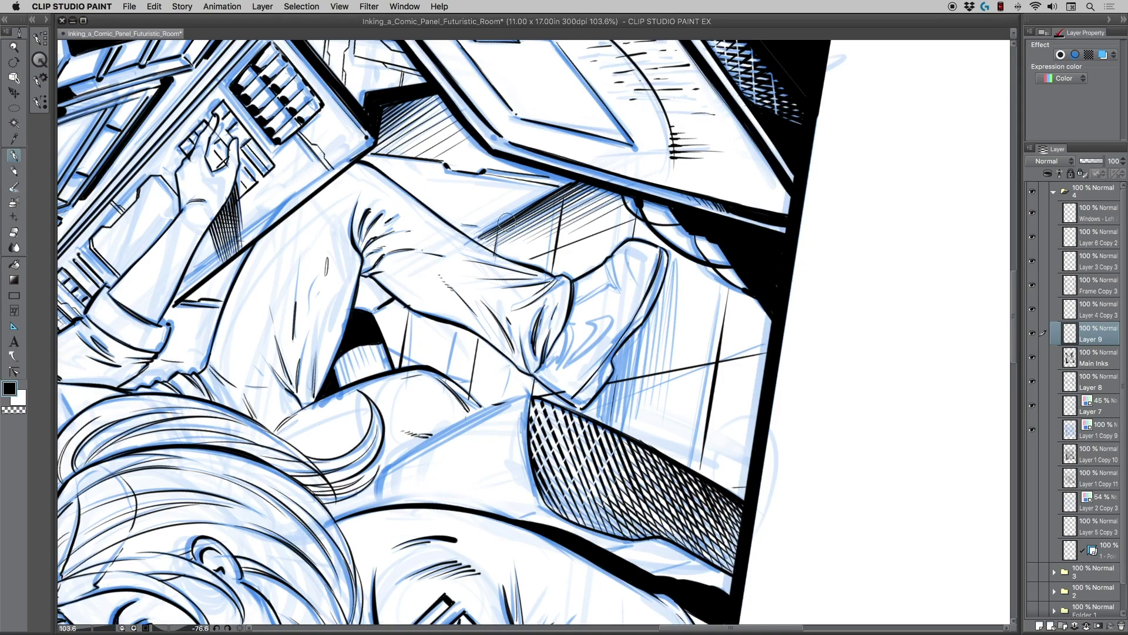
- Ink the swoosh and the short detail lines on the side of the man's shoe
{"action": "key", "text": "r"}
{"action": "left_click_drag", "start_coordinate": [374, 308], "coordinate": [464, 195]}
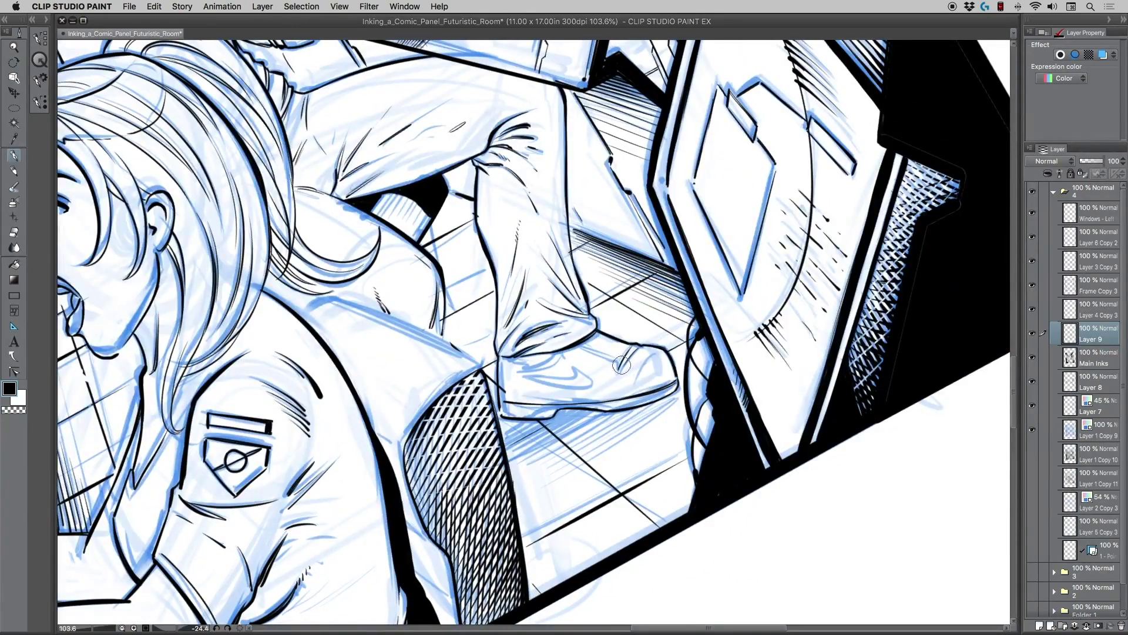
{"action": "key", "text": "r"}
{"action": "left_click_drag", "start_coordinate": [487, 256], "coordinate": [582, 256]}
{"action": "left_click_drag", "start_coordinate": [522, 357], "coordinate": [499, 318]}
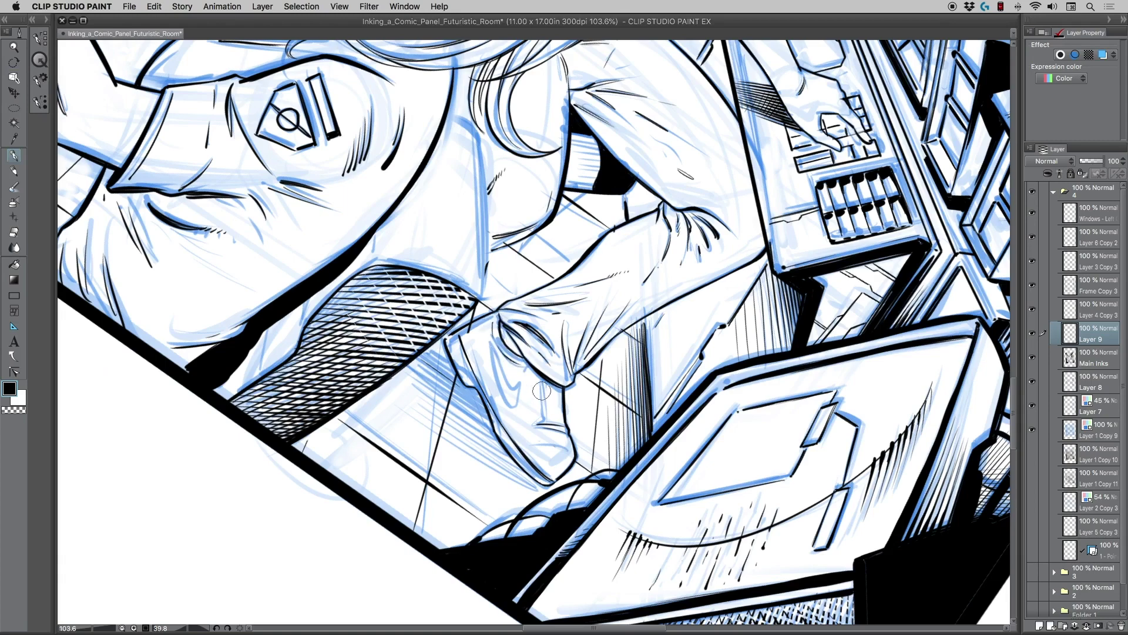
{"action": "left_click_drag", "start_coordinate": [541, 382], "coordinate": [547, 418]}
{"action": "mouse_move", "coordinate": [508, 383]}
{"action": "left_mouse_down"}
{"action": "mouse_move", "coordinate": [517, 380]}
{"action": "mouse_move", "coordinate": [512, 414]}
{"action": "mouse_move", "coordinate": [494, 369]}
{"action": "mouse_move", "coordinate": [512, 405]}
{"action": "left_mouse_up"}
{"action": "key", "text": "super+z"}
{"action": "key", "text": "super+z"}
{"action": "key", "text": "super+z"}
{"action": "mouse_move", "coordinate": [490, 349]}
{"action": "left_mouse_down"}
{"action": "mouse_move", "coordinate": [511, 410]}
{"action": "mouse_move", "coordinate": [491, 350]}
{"action": "left_mouse_up"}
{"action": "key", "text": "super+z"}
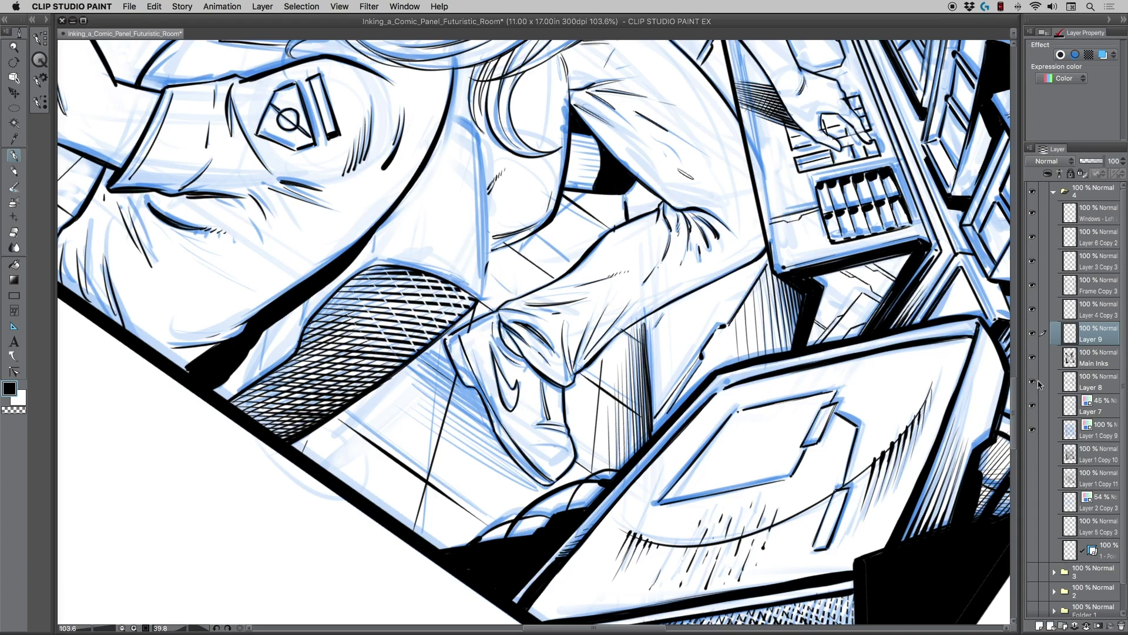
{"action": "left_click", "coordinate": [1065, 361]}
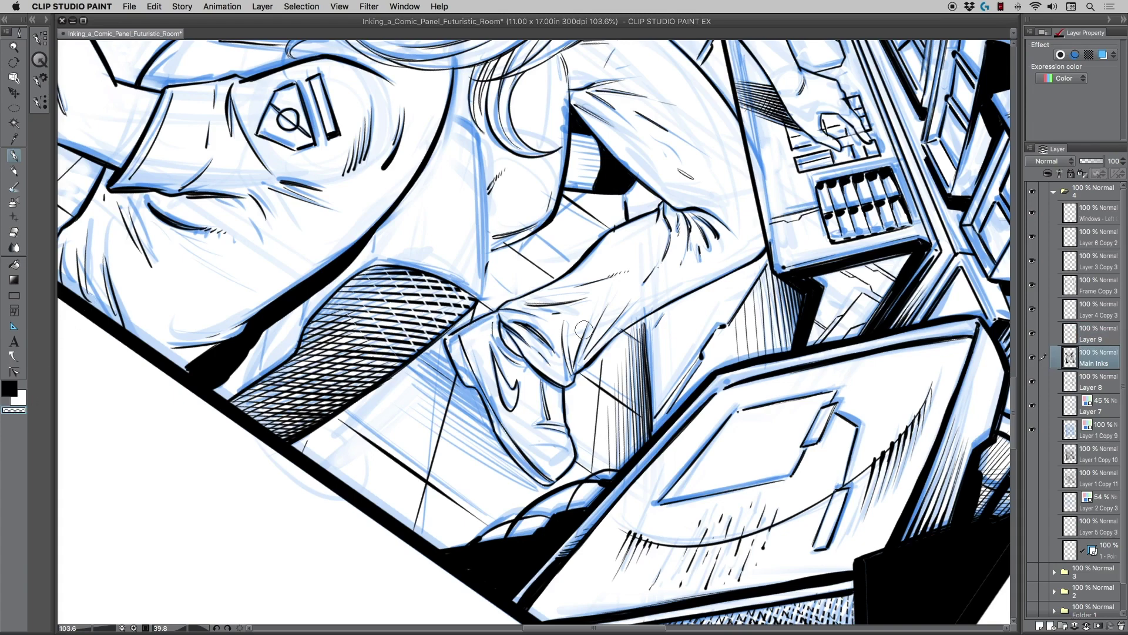
{"action": "left_click", "coordinate": [1070, 332]}
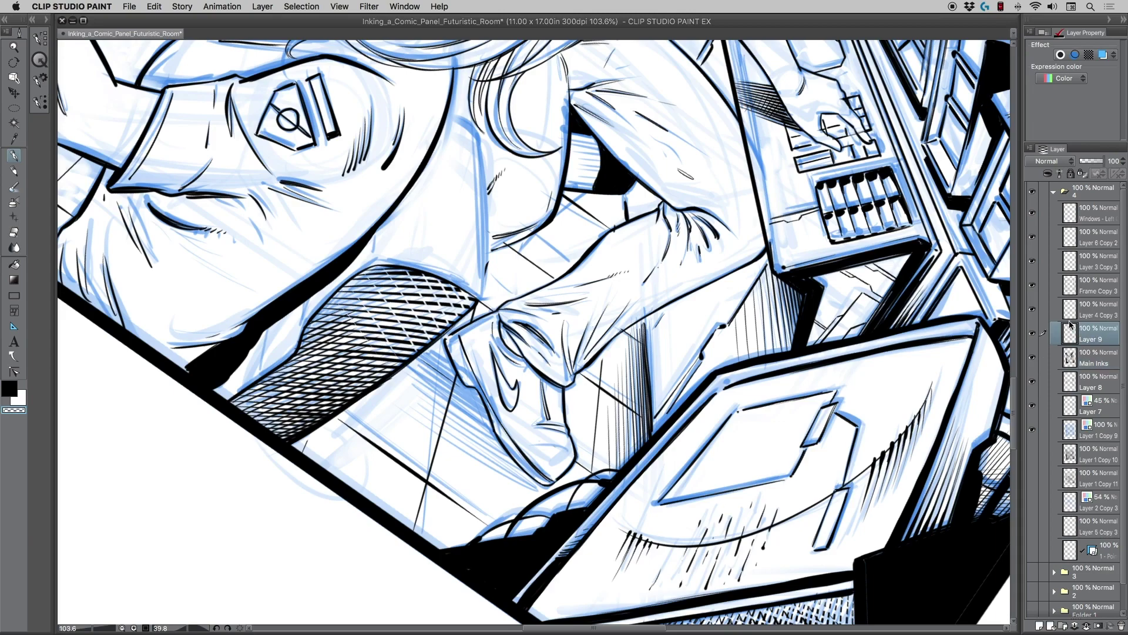
{"action": "key", "text": "r"}
{"action": "left_click_drag", "start_coordinate": [376, 345], "coordinate": [410, 432]}
{"action": "key", "text": "p"}
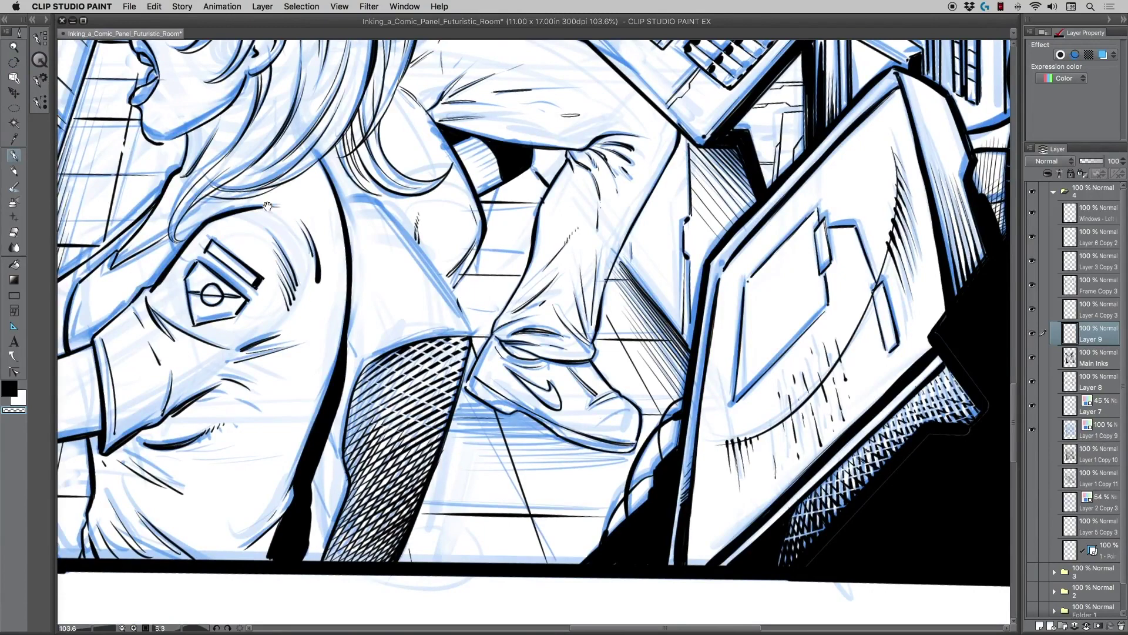
- Ink the curved collar of the man's uniform in black, redoing strokes that miss the sketch
{"action": "left_click_drag", "start_coordinate": [359, 279], "coordinate": [391, 333]}
{"action": "left_click_drag", "start_coordinate": [368, 273], "coordinate": [396, 374]}
{"action": "mouse_move", "coordinate": [315, 80]}
{"action": "left_mouse_down"}
{"action": "mouse_move", "coordinate": [365, 164]}
{"action": "mouse_move", "coordinate": [446, 377]}
{"action": "left_mouse_up"}
{"action": "left_click_drag", "start_coordinate": [436, 194], "coordinate": [433, 247]}
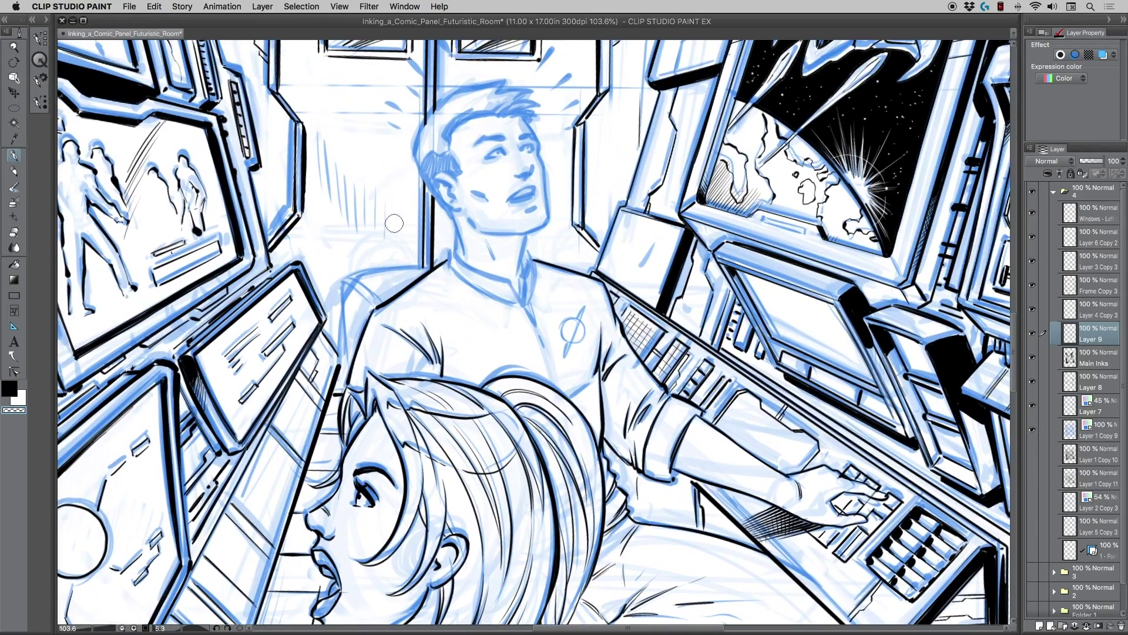
{"action": "left_click", "coordinate": [10, 389]}
{"action": "mouse_move", "coordinate": [448, 252]}
{"action": "left_mouse_down"}
{"action": "mouse_move", "coordinate": [449, 262]}
{"action": "mouse_move", "coordinate": [504, 279]}
{"action": "left_mouse_up"}
{"action": "key", "text": "super+z"}
{"action": "left_click_drag", "start_coordinate": [454, 251], "coordinate": [511, 280]}
{"action": "key", "text": "super+z"}
{"action": "mouse_move", "coordinate": [370, 258]}
{"action": "left_mouse_down"}
{"action": "mouse_move", "coordinate": [382, 235]}
{"action": "mouse_move", "coordinate": [549, 185]}
{"action": "mouse_move", "coordinate": [555, 304]}
{"action": "left_mouse_up"}
{"action": "left_click_drag", "start_coordinate": [550, 223], "coordinate": [546, 281]}
{"action": "key", "text": "ctrl+z"}
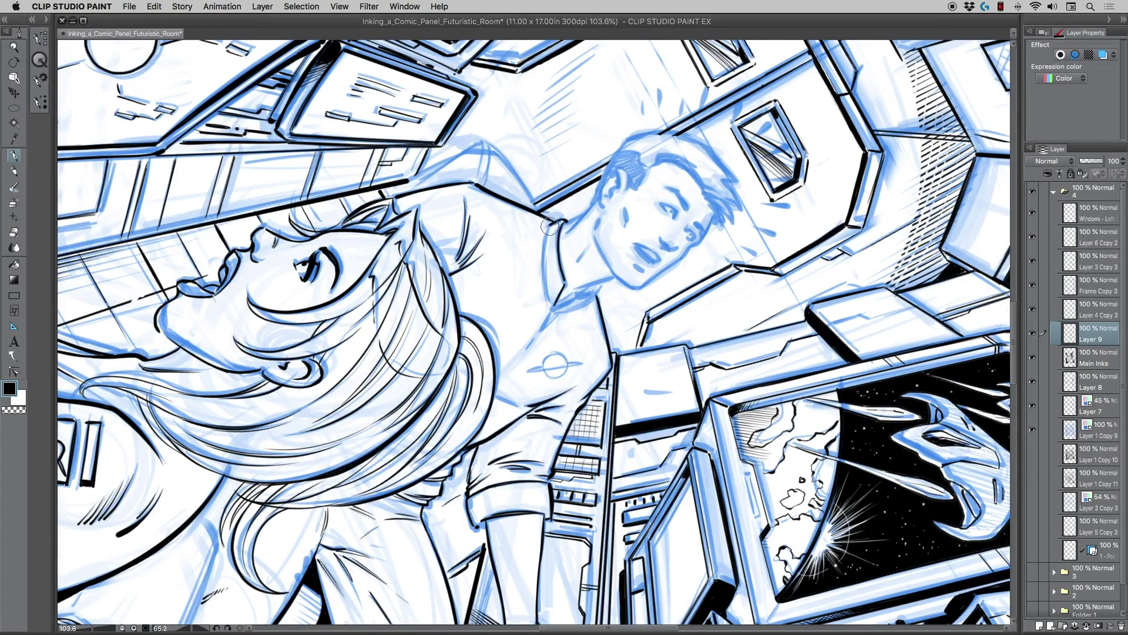
{"action": "left_click_drag", "start_coordinate": [549, 225], "coordinate": [547, 294]}
- Ink the front opening of the man's collar and the lines of his neck
{"action": "left_click_drag", "start_coordinate": [390, 369], "coordinate": [529, 434]}
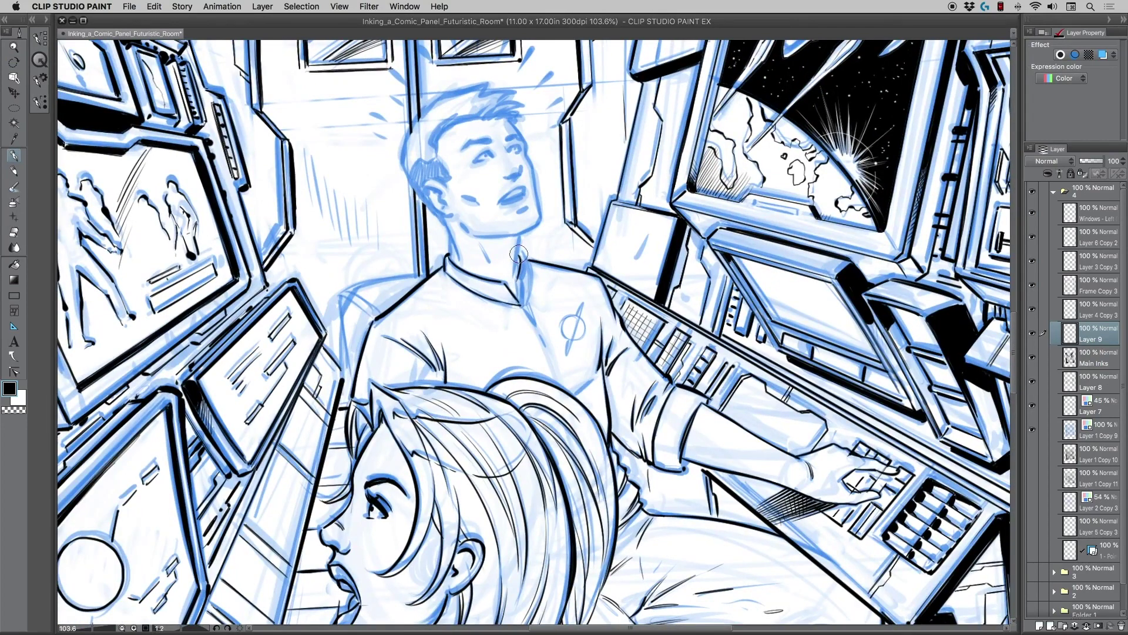
{"action": "left_click_drag", "start_coordinate": [520, 254], "coordinate": [524, 287]}
{"action": "left_click_drag", "start_coordinate": [524, 303], "coordinate": [533, 324]}
{"action": "left_click_drag", "start_coordinate": [422, 266], "coordinate": [439, 306]}
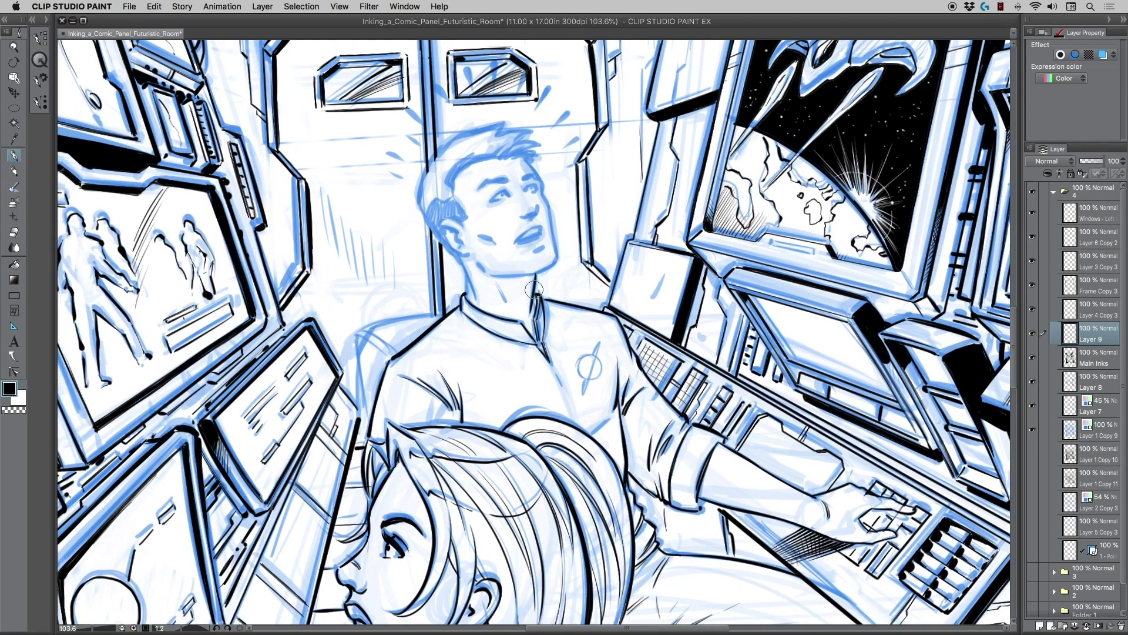
{"action": "left_click_drag", "start_coordinate": [497, 285], "coordinate": [508, 305]}
{"action": "left_click_drag", "start_coordinate": [464, 263], "coordinate": [469, 297]}
- Ink the far side of the man's face from the forehead down past the cheek
{"action": "left_click_drag", "start_coordinate": [436, 223], "coordinate": [448, 352]}
{"action": "left_click_drag", "start_coordinate": [433, 259], "coordinate": [426, 212]}
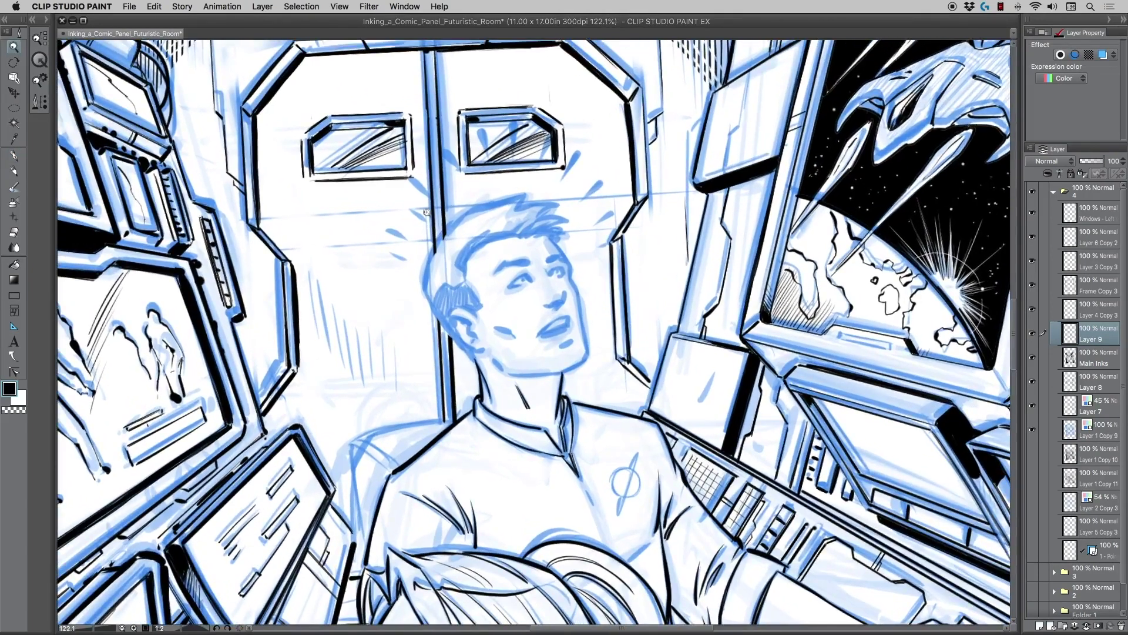
{"action": "left_click", "coordinate": [14, 156]}
{"action": "left_click_drag", "start_coordinate": [361, 443], "coordinate": [405, 349]}
{"action": "left_click_drag", "start_coordinate": [410, 192], "coordinate": [394, 314]}
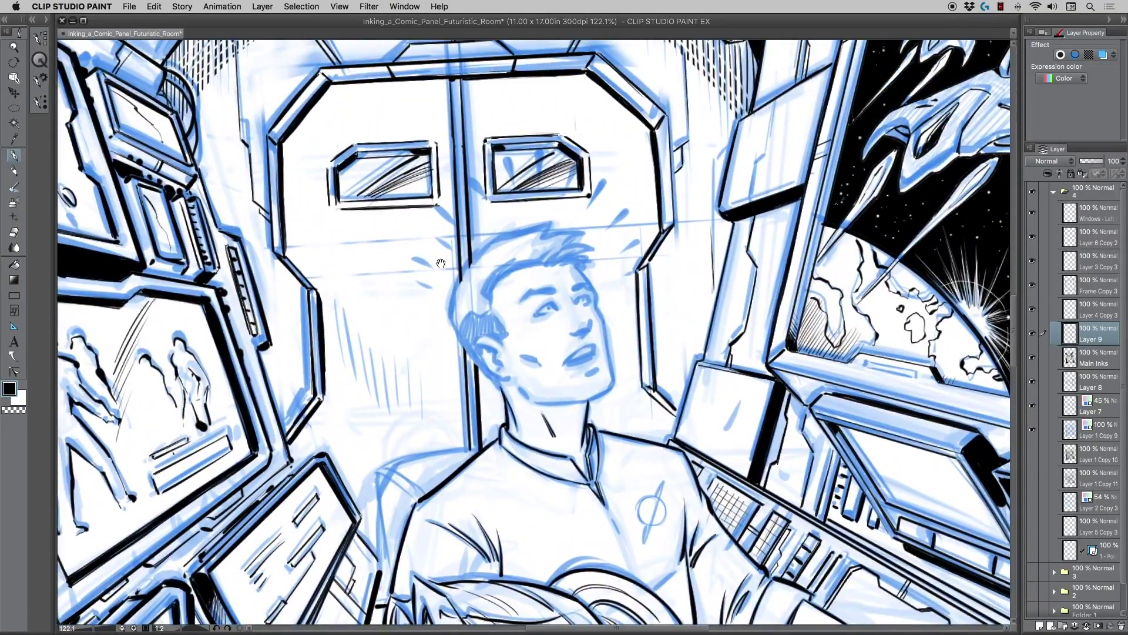
{"action": "left_click_drag", "start_coordinate": [437, 268], "coordinate": [413, 291]}
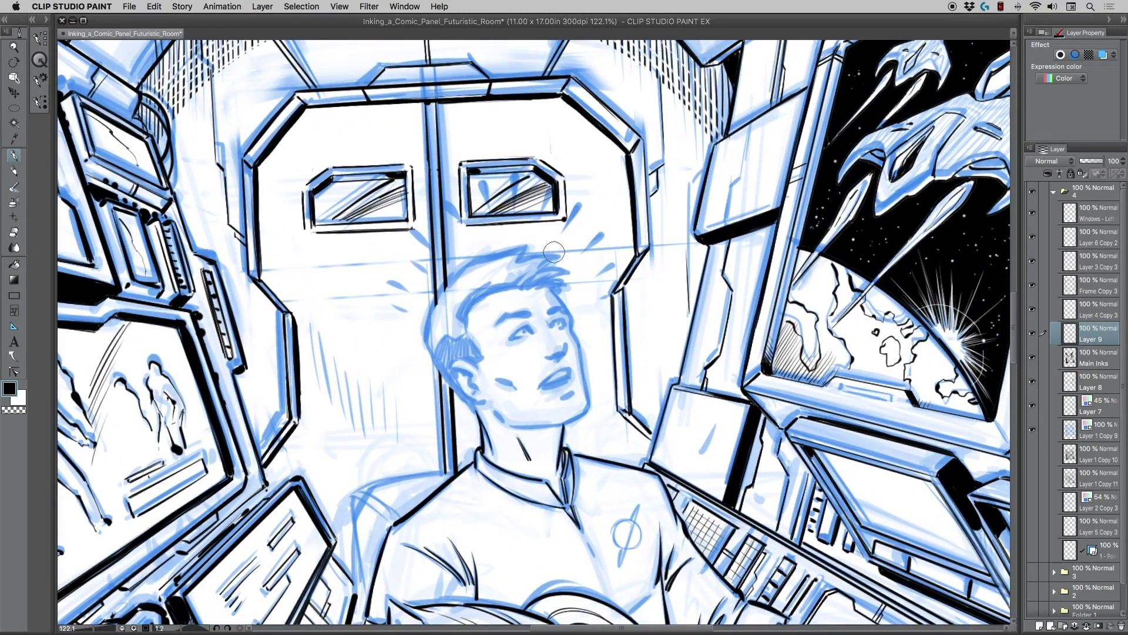
{"action": "left_click_drag", "start_coordinate": [550, 290], "coordinate": [572, 314]}
{"action": "left_click_drag", "start_coordinate": [570, 322], "coordinate": [587, 398]}
{"action": "key", "text": "super+z"}
- Ink the man's chin and jawline back towards the ear
{"action": "key", "text": "r"}
{"action": "left_click_drag", "start_coordinate": [402, 491], "coordinate": [666, 428]}
{"action": "key", "text": "p"}
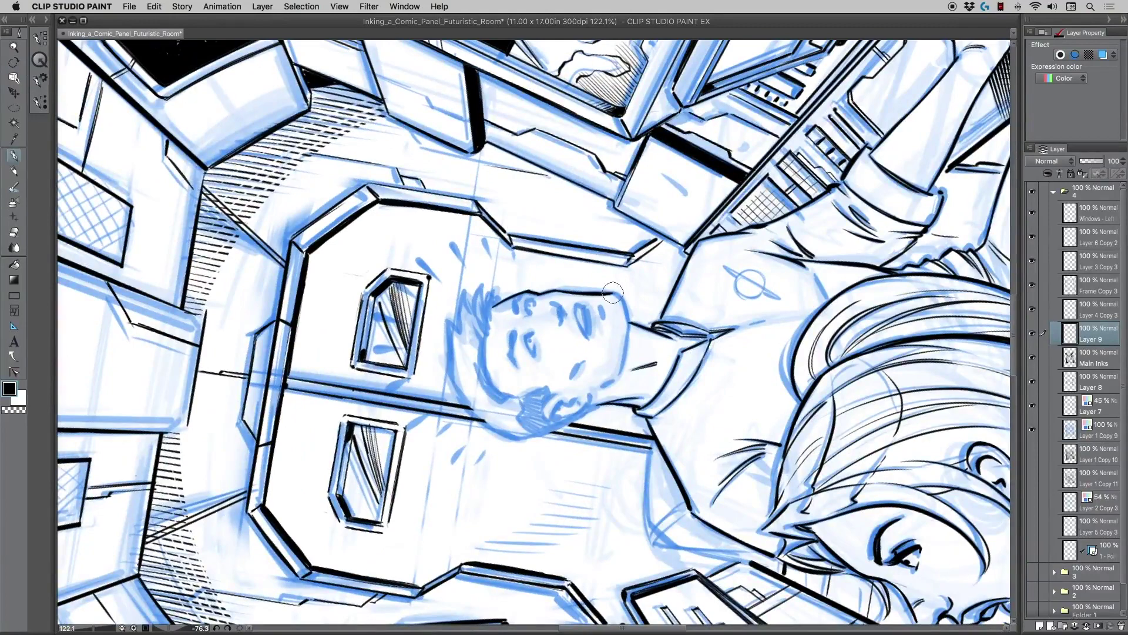
{"action": "mouse_move", "coordinate": [613, 292]}
{"action": "left_mouse_down"}
{"action": "mouse_move", "coordinate": [626, 334]}
{"action": "mouse_move", "coordinate": [618, 369]}
{"action": "left_mouse_up"}
{"action": "left_click_drag", "start_coordinate": [601, 387], "coordinate": [615, 379]}
- Ink both of the man's eyes over the blue sketch
{"action": "key", "text": "r"}
{"action": "left_click_drag", "start_coordinate": [359, 300], "coordinate": [540, 167]}
{"action": "left_click_drag", "start_coordinate": [366, 267], "coordinate": [359, 280]}
{"action": "key", "text": "p"}
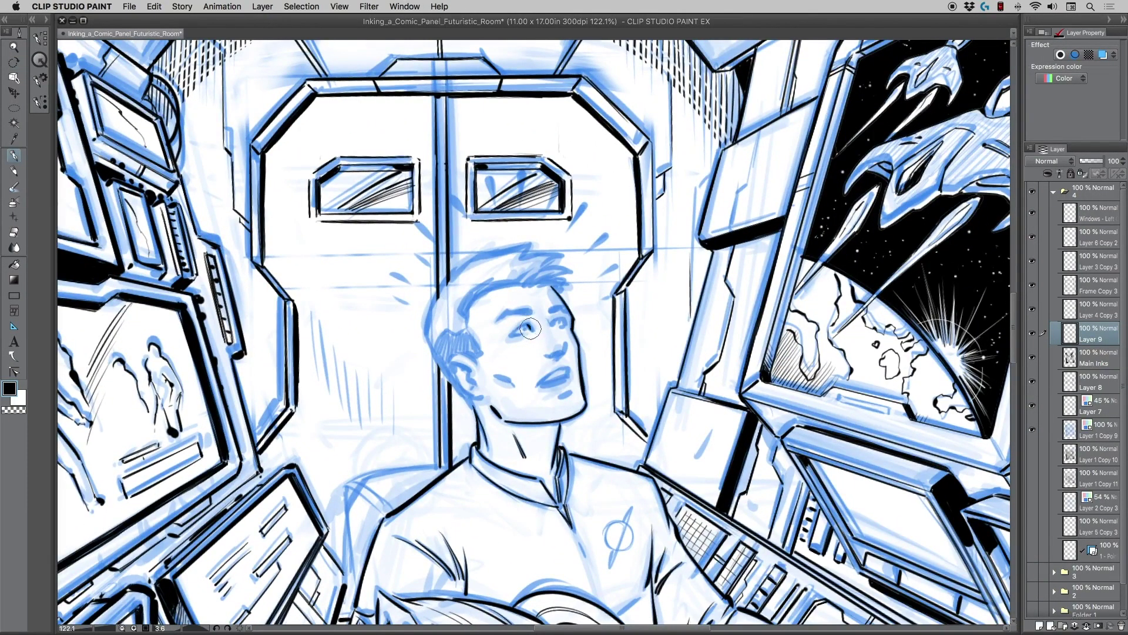
{"action": "mouse_move", "coordinate": [527, 324]}
{"action": "left_mouse_down"}
{"action": "mouse_move", "coordinate": [511, 335]}
{"action": "mouse_move", "coordinate": [526, 329]}
{"action": "left_mouse_up"}
{"action": "left_click_drag", "start_coordinate": [552, 321], "coordinate": [553, 328]}
{"action": "left_click_drag", "start_coordinate": [564, 326], "coordinate": [559, 322]}
{"action": "mouse_move", "coordinate": [367, 354]}
{"action": "left_mouse_down"}
{"action": "mouse_move", "coordinate": [463, 381]}
{"action": "mouse_move", "coordinate": [496, 367]}
{"action": "mouse_move", "coordinate": [495, 386]}
{"action": "mouse_move", "coordinate": [484, 352]}
{"action": "mouse_move", "coordinate": [477, 360]}
{"action": "mouse_move", "coordinate": [502, 353]}
{"action": "left_mouse_up"}
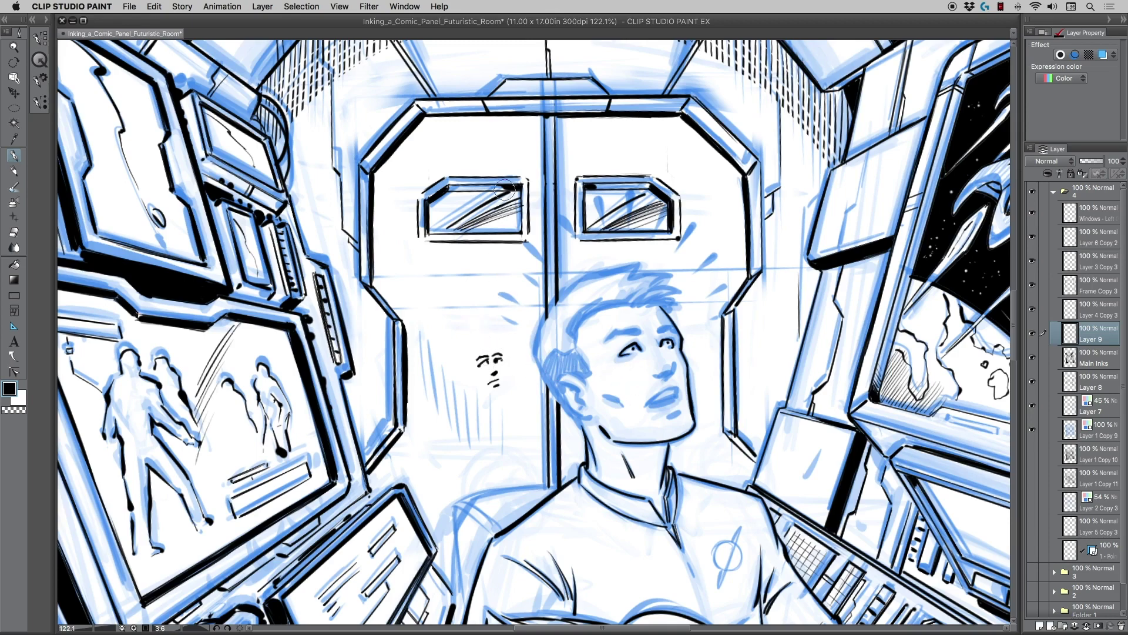
{"action": "left_click", "coordinate": [16, 48]}
{"action": "mouse_move", "coordinate": [637, 395]}
{"action": "left_mouse_down"}
{"action": "mouse_move", "coordinate": [660, 403]}
{"action": "mouse_move", "coordinate": [647, 392]}
{"action": "left_mouse_up"}
{"action": "left_click", "coordinate": [18, 157]}
{"action": "mouse_move", "coordinate": [663, 351]}
{"action": "left_mouse_down"}
{"action": "mouse_move", "coordinate": [658, 334]}
{"action": "mouse_move", "coordinate": [639, 403]}
{"action": "left_mouse_up"}
{"action": "left_click_drag", "start_coordinate": [570, 381], "coordinate": [613, 415]}
{"action": "mouse_move", "coordinate": [713, 344]}
{"action": "left_mouse_down"}
{"action": "mouse_move", "coordinate": [721, 379]}
{"action": "mouse_move", "coordinate": [686, 435]}
{"action": "left_mouse_up"}
{"action": "key", "text": "super+z"}
{"action": "key", "text": "super+z"}
{"action": "key", "text": "super+z"}
{"action": "key", "text": "super+z"}
{"action": "key", "text": "super+z"}
{"action": "key", "text": "super+z"}
{"action": "key", "text": "super+z"}
{"action": "key", "text": "super+z"}
{"action": "key", "text": "super+z"}
{"action": "key", "text": "super+z"}
{"action": "key", "text": "super+z"}
{"action": "key", "text": "super+z"}
{"action": "key", "text": "super+z"}
{"action": "key", "text": "super+z"}
{"action": "key", "text": "super+z"}
{"action": "key", "text": "super+z"}
- Ink the man's open mouth, the shadow line on his cheek and his eyebrows
{"action": "left_click", "coordinate": [13, 47]}
{"action": "key", "text": "super+alt+0"}
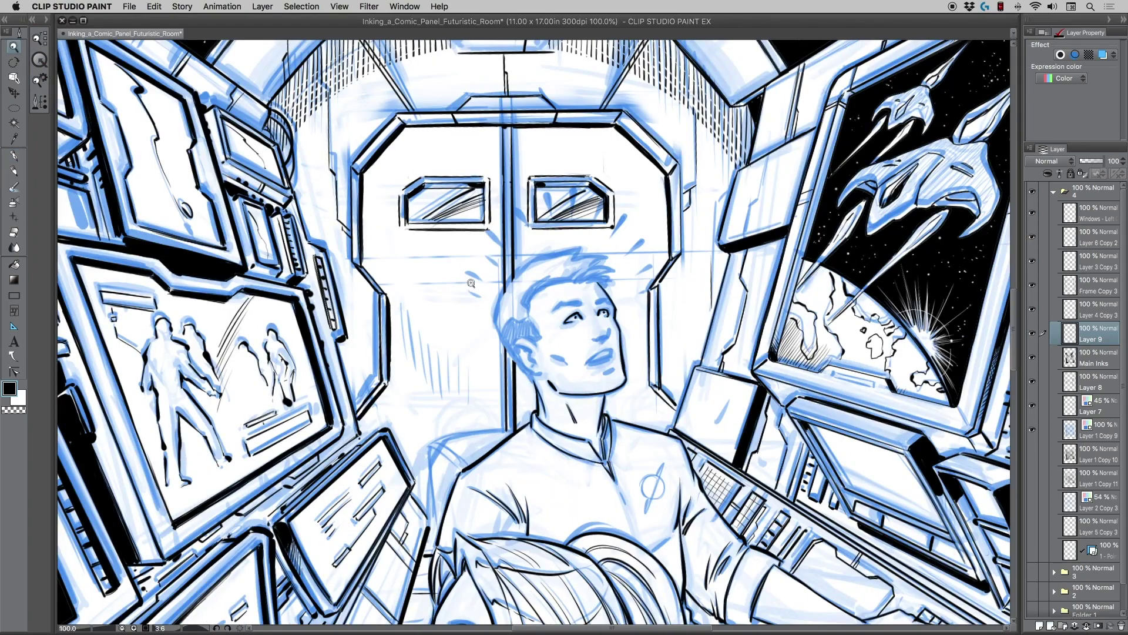
{"action": "left_click_drag", "start_coordinate": [469, 283], "coordinate": [547, 280]}
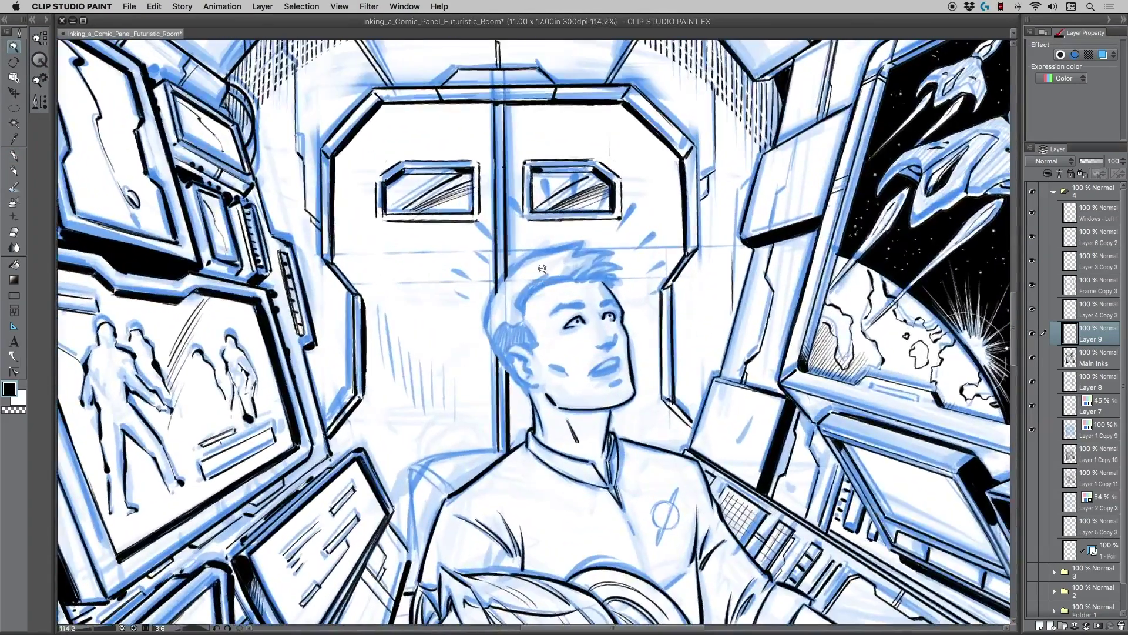
{"action": "left_click", "coordinate": [13, 154]}
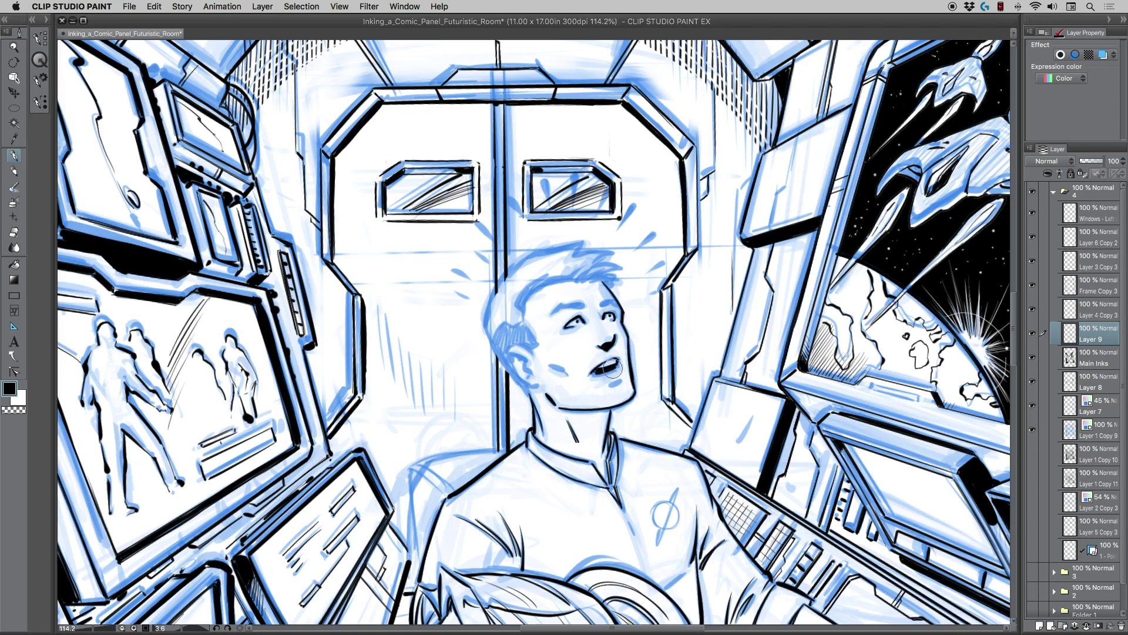
{"action": "mouse_move", "coordinate": [605, 371]}
{"action": "left_mouse_down"}
{"action": "mouse_move", "coordinate": [594, 375]}
{"action": "mouse_move", "coordinate": [607, 382]}
{"action": "left_mouse_up"}
{"action": "left_click_drag", "start_coordinate": [551, 364], "coordinate": [572, 383]}
{"action": "mouse_move", "coordinate": [566, 307]}
{"action": "left_mouse_down"}
{"action": "mouse_move", "coordinate": [585, 307]}
{"action": "mouse_move", "coordinate": [556, 311]}
{"action": "mouse_move", "coordinate": [582, 303]}
{"action": "left_mouse_up"}
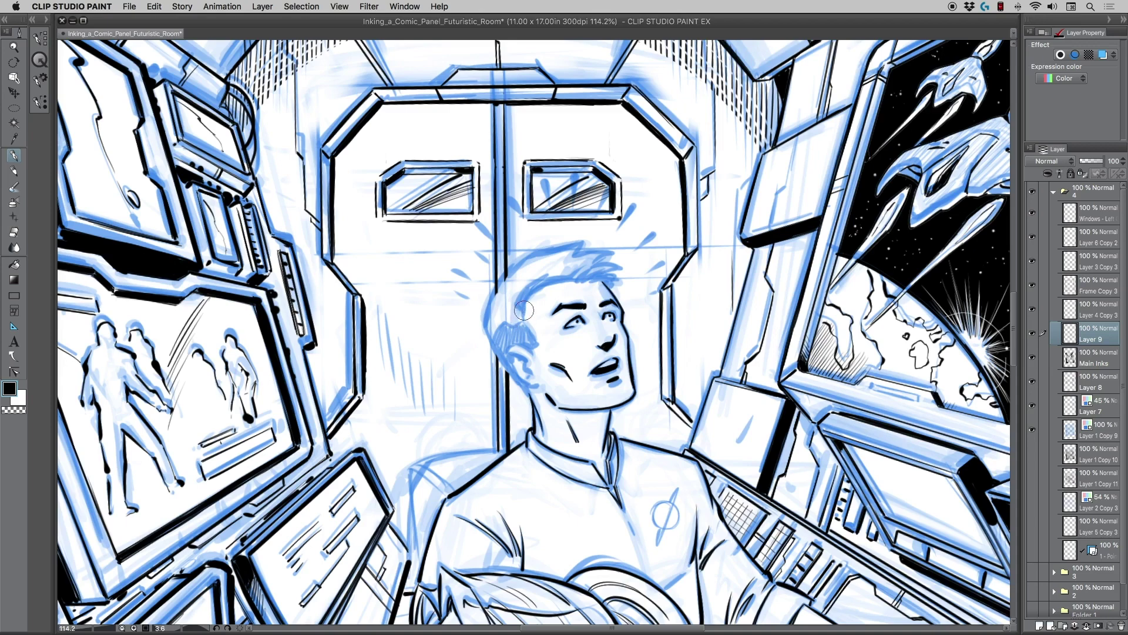
- Ink the man's sideburn and ear, and outline his hair from the nape over the top to the fringe
{"action": "mouse_move", "coordinate": [524, 312]}
{"action": "left_mouse_down"}
{"action": "mouse_move", "coordinate": [536, 340]}
{"action": "mouse_move", "coordinate": [505, 315]}
{"action": "mouse_move", "coordinate": [511, 356]}
{"action": "left_mouse_up"}
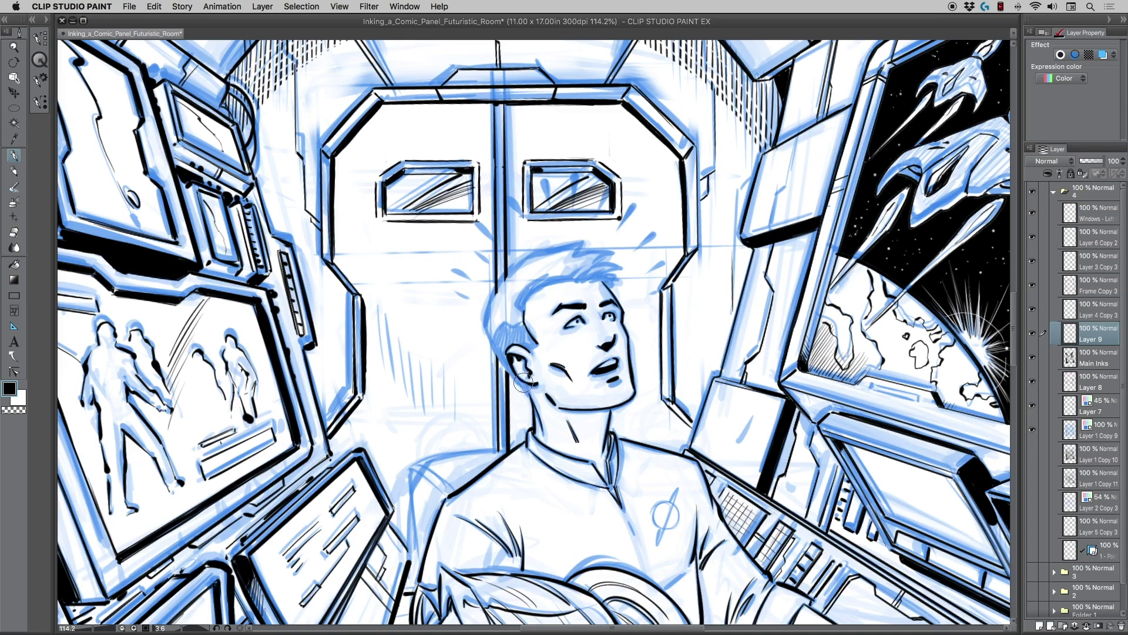
{"action": "mouse_move", "coordinate": [529, 392]}
{"action": "left_mouse_down"}
{"action": "mouse_move", "coordinate": [486, 316]}
{"action": "mouse_move", "coordinate": [499, 272]}
{"action": "mouse_move", "coordinate": [492, 343]}
{"action": "mouse_move", "coordinate": [505, 322]}
{"action": "mouse_move", "coordinate": [536, 344]}
{"action": "mouse_move", "coordinate": [497, 339]}
{"action": "mouse_move", "coordinate": [484, 319]}
{"action": "mouse_move", "coordinate": [492, 342]}
{"action": "left_mouse_up"}
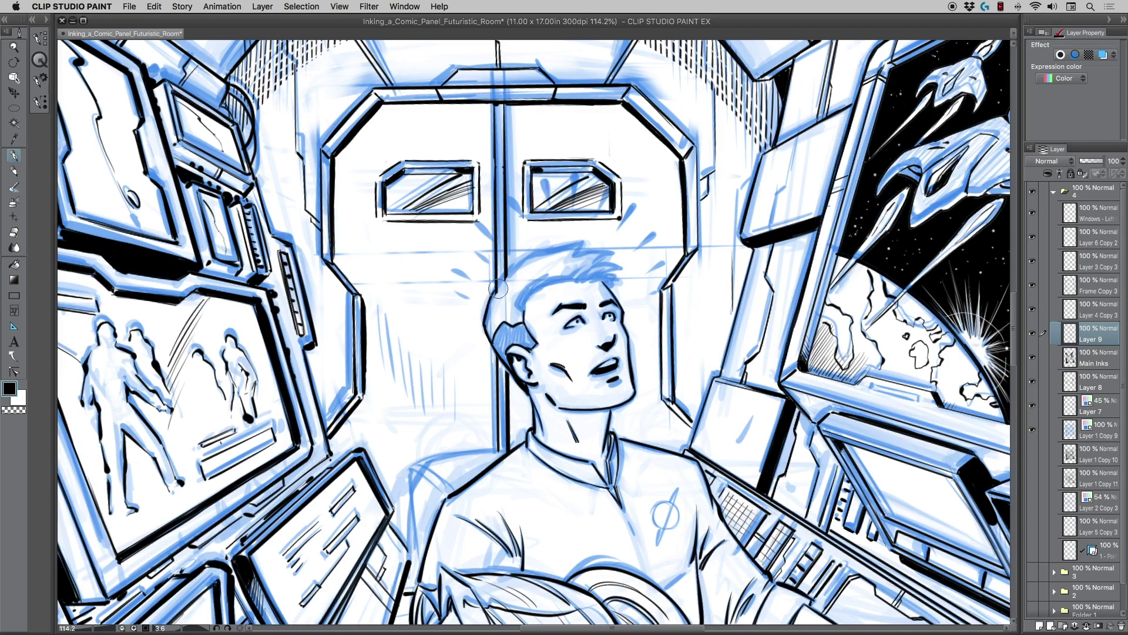
{"action": "left_click_drag", "start_coordinate": [492, 301], "coordinate": [509, 273]}
{"action": "mouse_move", "coordinate": [511, 276]}
{"action": "left_mouse_down"}
{"action": "mouse_move", "coordinate": [579, 240]}
{"action": "mouse_move", "coordinate": [612, 256]}
{"action": "mouse_move", "coordinate": [594, 263]}
{"action": "mouse_move", "coordinate": [614, 267]}
{"action": "mouse_move", "coordinate": [599, 275]}
{"action": "mouse_move", "coordinate": [617, 276]}
{"action": "mouse_move", "coordinate": [597, 281]}
{"action": "mouse_move", "coordinate": [605, 284]}
{"action": "left_mouse_up"}
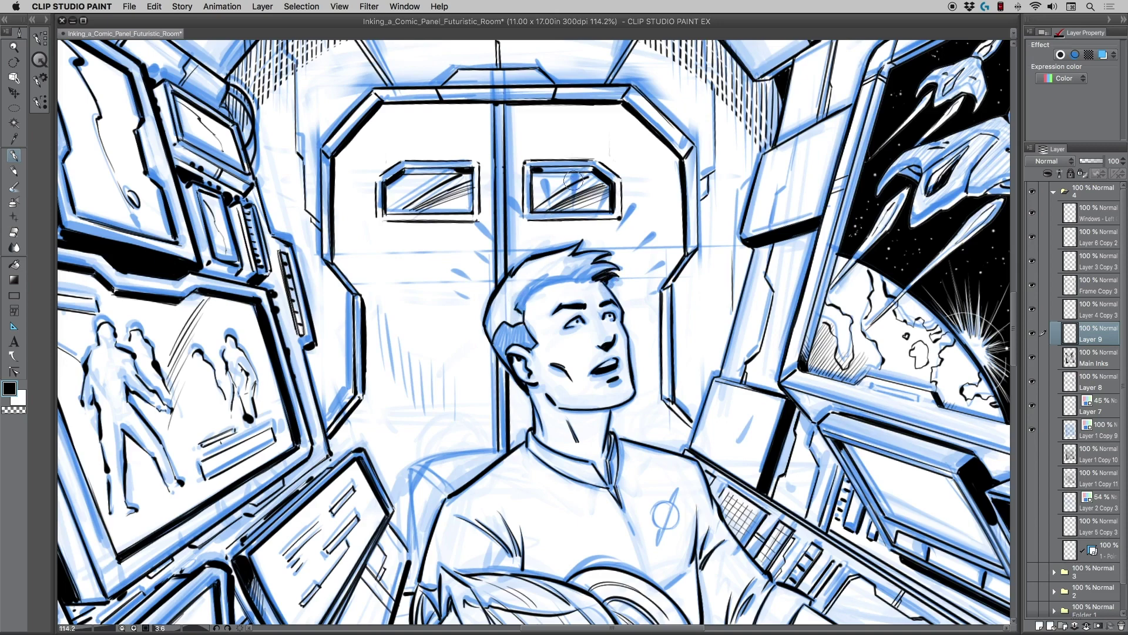
- Fill the shadow along the man's front hairline with solid black below the fringe
{"action": "mouse_move", "coordinate": [514, 310]}
{"action": "left_mouse_down"}
{"action": "mouse_move", "coordinate": [543, 271]}
{"action": "mouse_move", "coordinate": [538, 285]}
{"action": "mouse_move", "coordinate": [581, 266]}
{"action": "mouse_move", "coordinate": [575, 276]}
{"action": "mouse_move", "coordinate": [597, 270]}
{"action": "mouse_move", "coordinate": [588, 279]}
{"action": "left_mouse_up"}
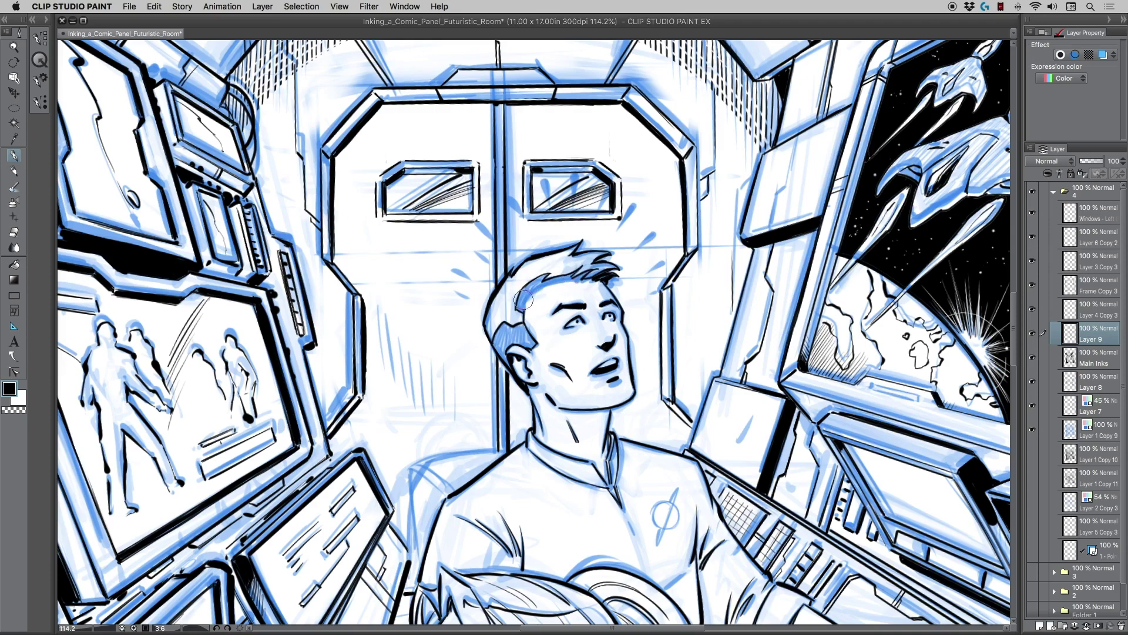
{"action": "mouse_move", "coordinate": [525, 300]}
{"action": "left_mouse_down"}
{"action": "mouse_move", "coordinate": [576, 265]}
{"action": "mouse_move", "coordinate": [542, 289]}
{"action": "mouse_move", "coordinate": [598, 280]}
{"action": "left_mouse_up"}
{"action": "left_click_drag", "start_coordinate": [538, 287], "coordinate": [559, 279]}
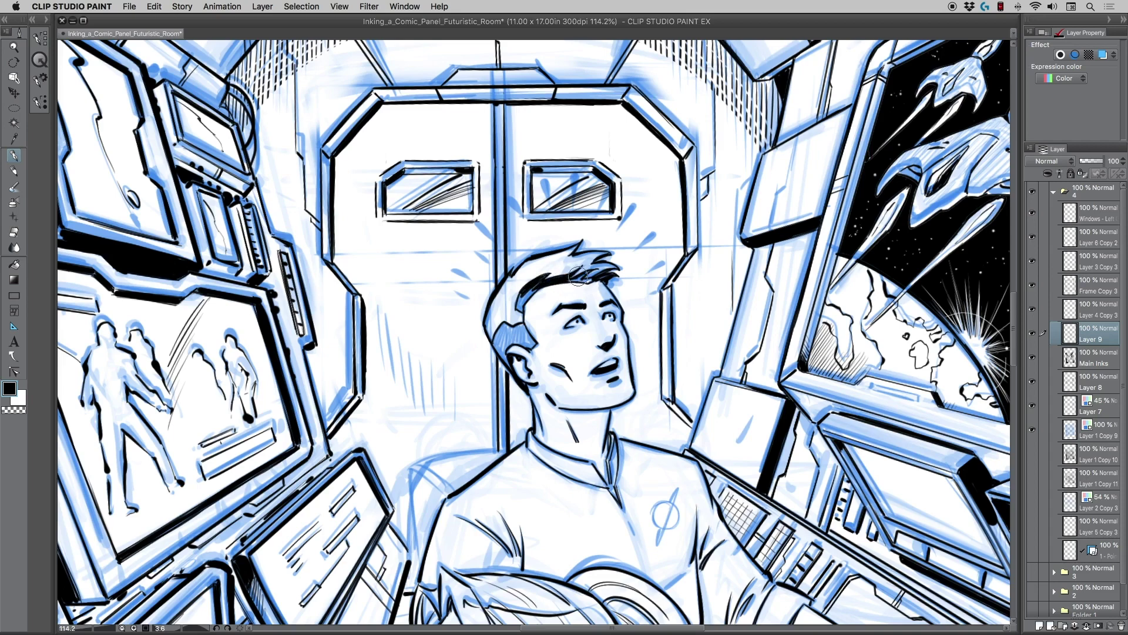
{"action": "left_click_drag", "start_coordinate": [568, 280], "coordinate": [591, 279]}
{"action": "mouse_move", "coordinate": [527, 295]}
{"action": "left_mouse_down"}
{"action": "mouse_move", "coordinate": [516, 305]}
{"action": "mouse_move", "coordinate": [524, 296]}
{"action": "left_mouse_up"}
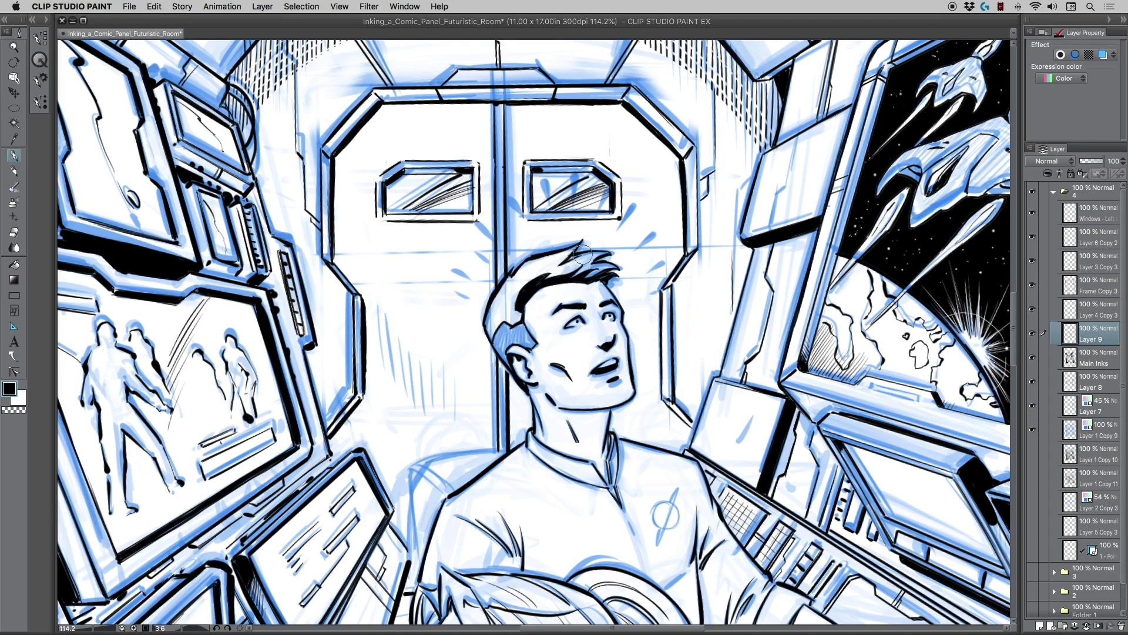
{"action": "left_click_drag", "start_coordinate": [595, 250], "coordinate": [571, 260]}
{"action": "key", "text": "super+z"}
{"action": "key", "text": "super+z"}
- Fill the short hair above and behind the man's ear with solid black
{"action": "left_click_drag", "start_coordinate": [505, 326], "coordinate": [495, 343]}
{"action": "left_click_drag", "start_coordinate": [515, 327], "coordinate": [518, 331]}
{"action": "mouse_move", "coordinate": [367, 321]}
{"action": "left_mouse_down"}
{"action": "mouse_move", "coordinate": [407, 256]}
{"action": "mouse_move", "coordinate": [446, 224]}
{"action": "mouse_move", "coordinate": [492, 335]}
{"action": "mouse_move", "coordinate": [502, 319]}
{"action": "mouse_move", "coordinate": [525, 339]}
{"action": "mouse_move", "coordinate": [531, 320]}
{"action": "mouse_move", "coordinate": [515, 320]}
{"action": "left_mouse_up"}
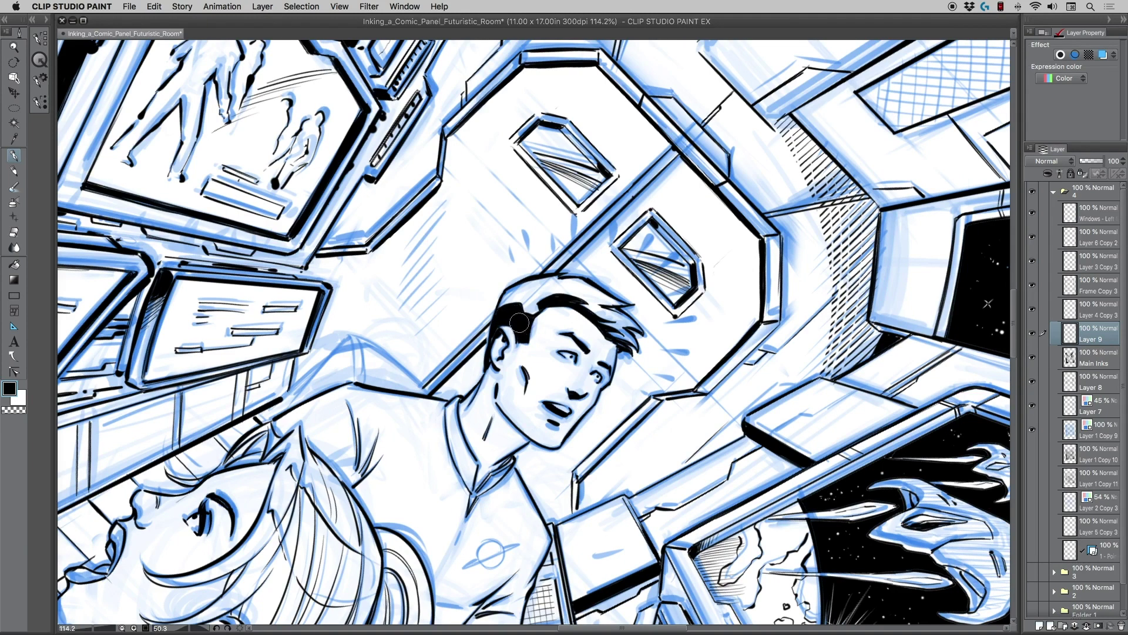
- Fill the remaining hair around the man's ear with solid black and undo the last stroke
{"action": "left_click_drag", "start_coordinate": [514, 311], "coordinate": [490, 341]}
{"action": "mouse_move", "coordinate": [539, 276]}
{"action": "left_mouse_down"}
{"action": "mouse_move", "coordinate": [549, 298]}
{"action": "mouse_move", "coordinate": [574, 289]}
{"action": "mouse_move", "coordinate": [547, 293]}
{"action": "left_mouse_up"}
{"action": "key", "text": "super+z"}
{"action": "double_click", "coordinate": [14, 63]}
{"action": "double_click", "coordinate": [15, 48]}
{"action": "left_click_drag", "start_coordinate": [463, 279], "coordinate": [426, 268]}
{"action": "left_click_drag", "start_coordinate": [456, 350], "coordinate": [451, 294]}
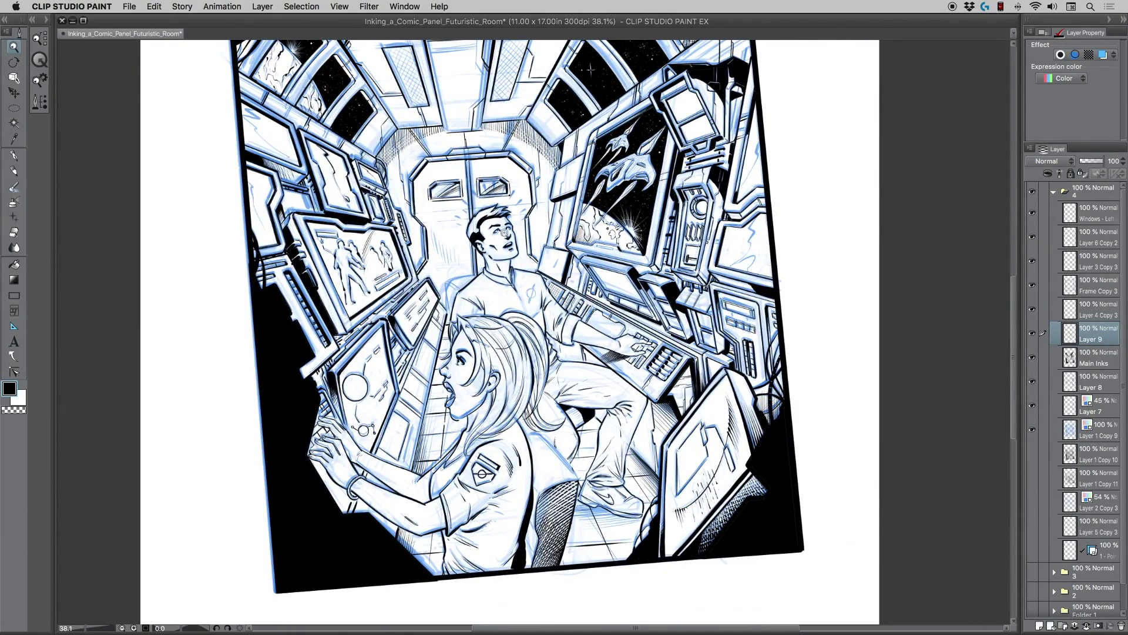
{"action": "left_click", "coordinate": [486, 224]}
{"action": "left_click_drag", "start_coordinate": [495, 226], "coordinate": [498, 227]}
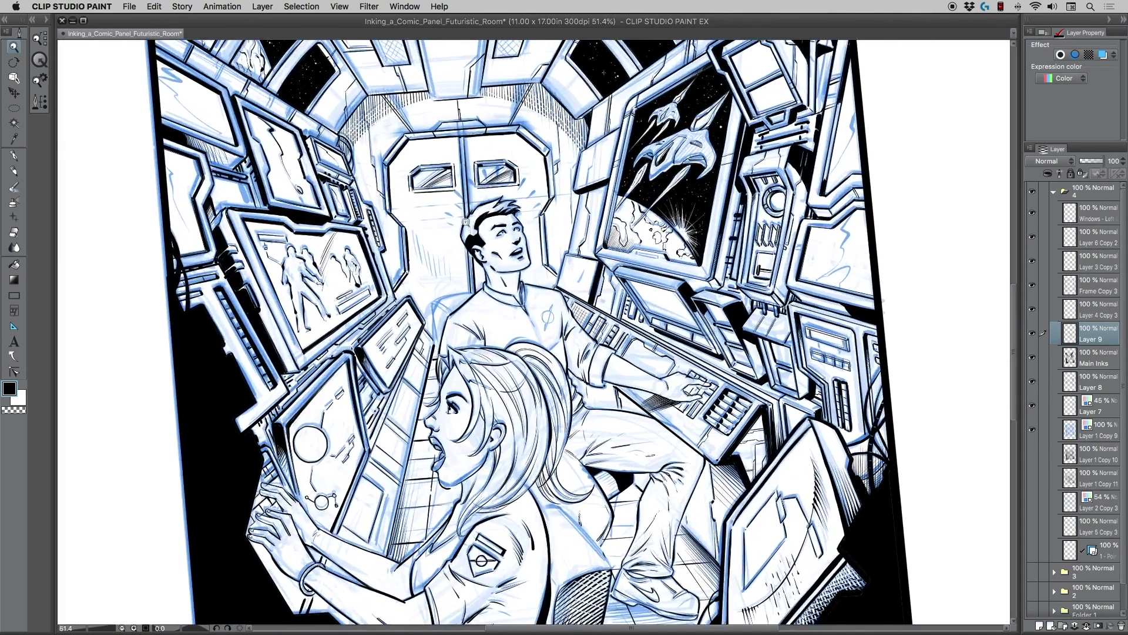
{"action": "left_click", "coordinate": [14, 155]}
{"action": "left_click", "coordinate": [15, 48]}
{"action": "left_click_drag", "start_coordinate": [551, 318], "coordinate": [577, 288]}
{"action": "key", "text": "p"}
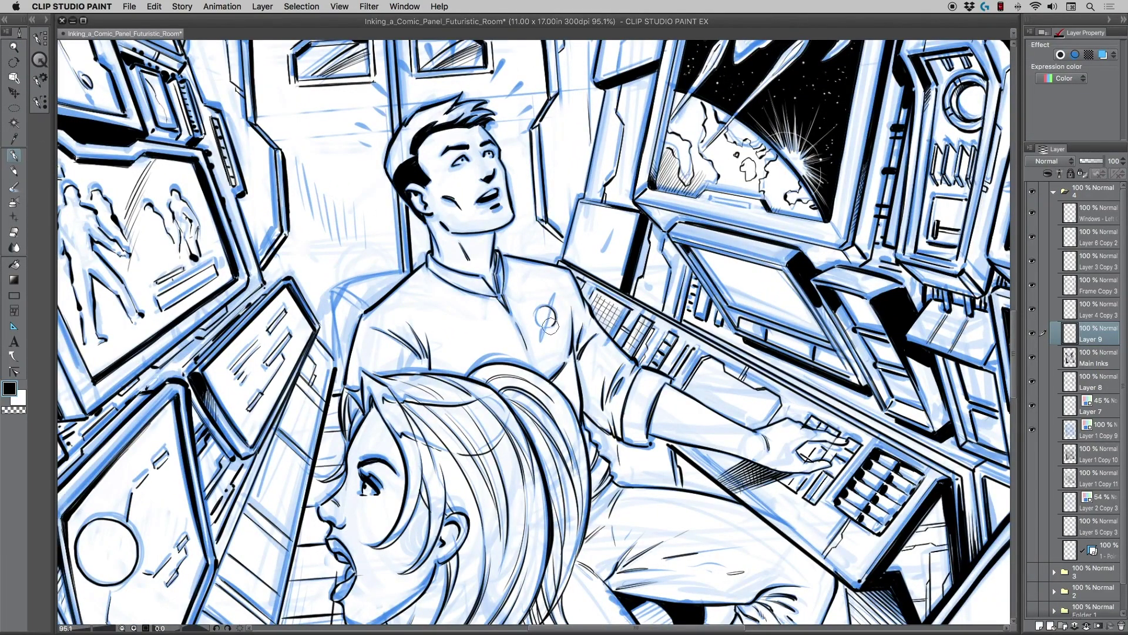
{"action": "key", "text": "super+z"}
{"action": "key", "text": "super+z"}
- Ink the emblem on the man's shirt chest as a circle crossed by a tapered diagonal stroke
{"action": "left_click", "coordinate": [13, 47]}
{"action": "mouse_move", "coordinate": [527, 296]}
{"action": "left_mouse_down"}
{"action": "mouse_move", "coordinate": [553, 287]}
{"action": "mouse_move", "coordinate": [558, 310]}
{"action": "left_mouse_up"}
{"action": "left_click", "coordinate": [15, 156]}
{"action": "key", "text": "super+z"}
{"action": "key", "text": "super+z"}
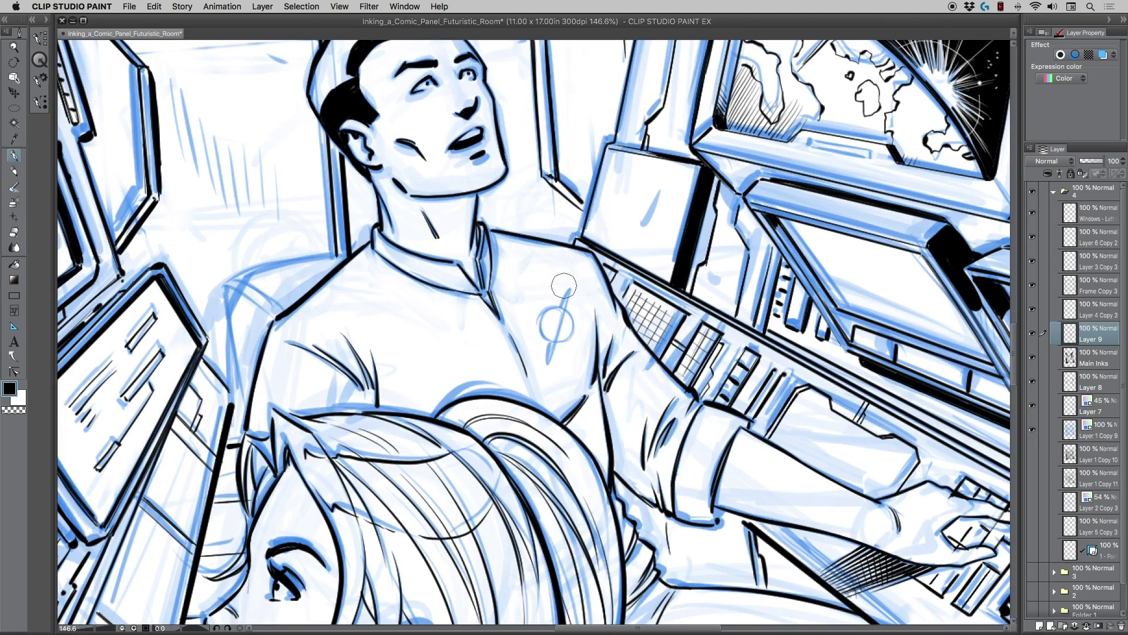
{"action": "mouse_move", "coordinate": [561, 307]}
{"action": "left_mouse_down"}
{"action": "mouse_move", "coordinate": [571, 329]}
{"action": "mouse_move", "coordinate": [538, 328]}
{"action": "left_mouse_up"}
{"action": "left_click_drag", "start_coordinate": [567, 291], "coordinate": [548, 363]}
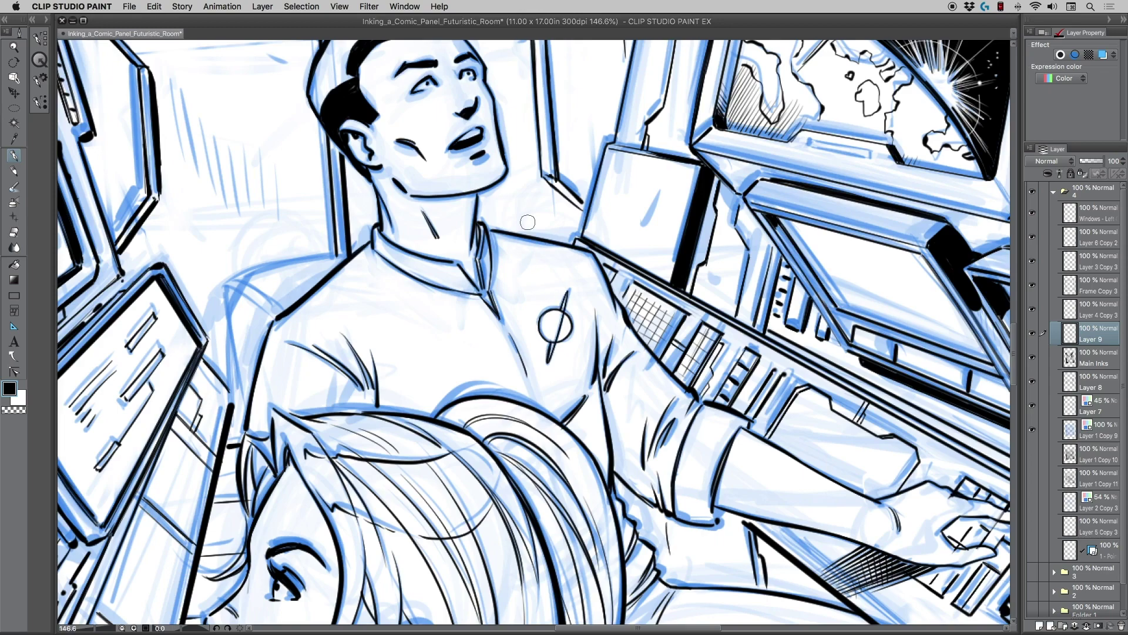
- Ink a heavy black shadow along the sole of the man's shoe
{"action": "key", "text": "super+space"}
{"action": "left_click_drag", "start_coordinate": [412, 217], "coordinate": [390, 216]}
{"action": "scroll", "coordinate": [389, 216], "scroll_direction": "down", "scroll_amount": 4}
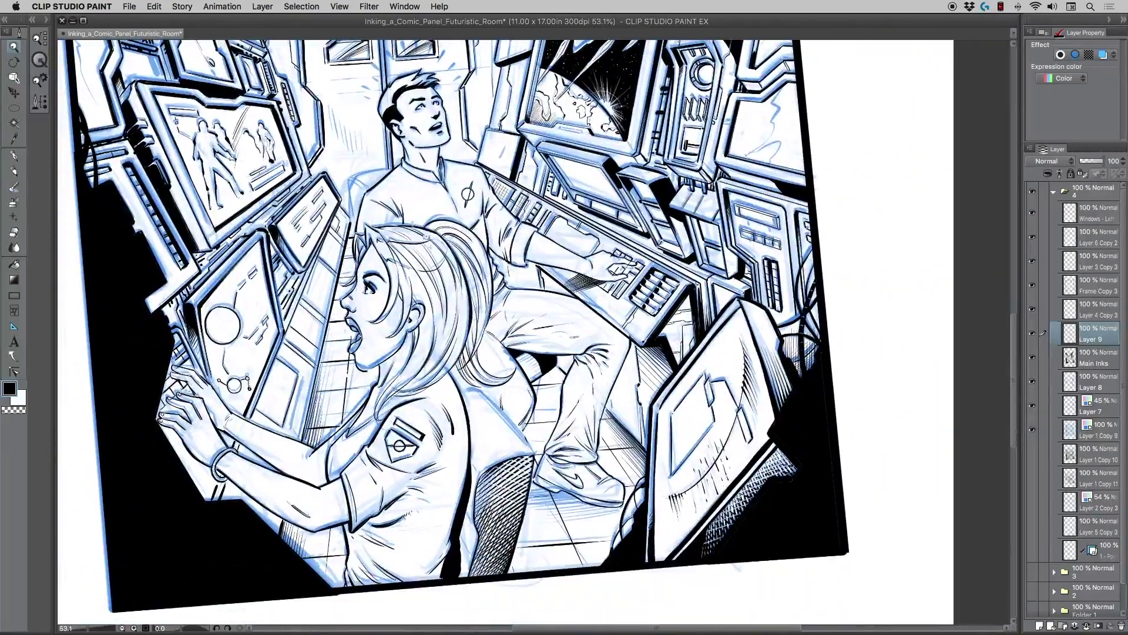
{"action": "left_click", "coordinate": [13, 156]}
{"action": "key", "text": "super+space"}
{"action": "left_click_drag", "start_coordinate": [529, 461], "coordinate": [661, 376]}
{"action": "key", "text": "shift+space"}
{"action": "key", "text": "super+space"}
{"action": "left_click", "coordinate": [14, 156]}
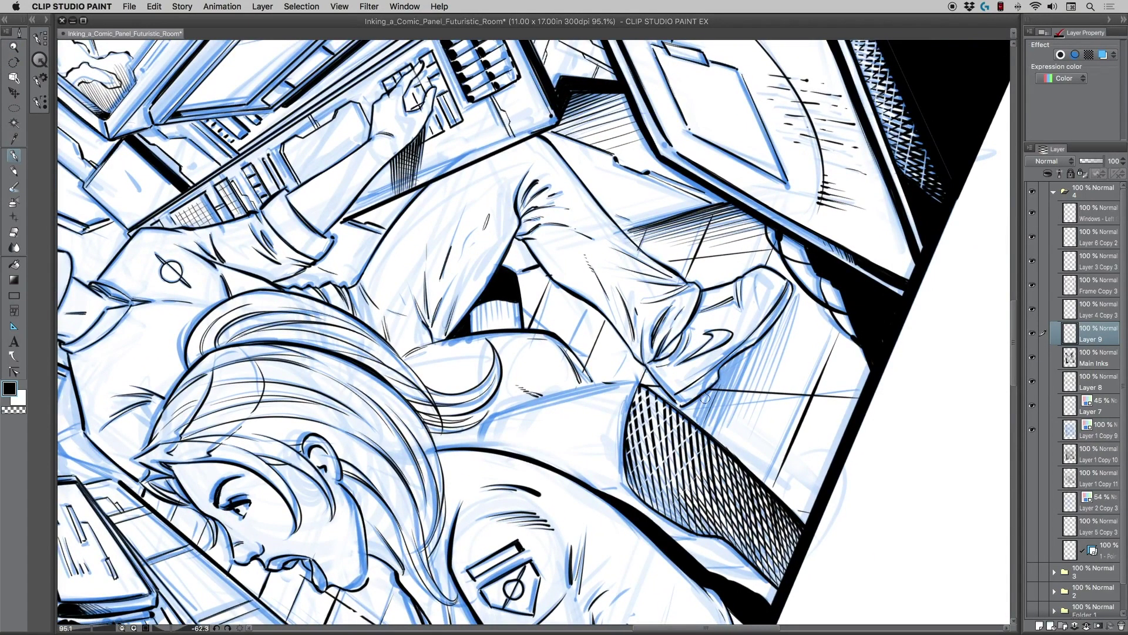
{"action": "left_click_drag", "start_coordinate": [792, 298], "coordinate": [757, 346]}
{"action": "left_click_drag", "start_coordinate": [790, 301], "coordinate": [751, 354]}
{"action": "left_click_drag", "start_coordinate": [764, 339], "coordinate": [732, 367]}
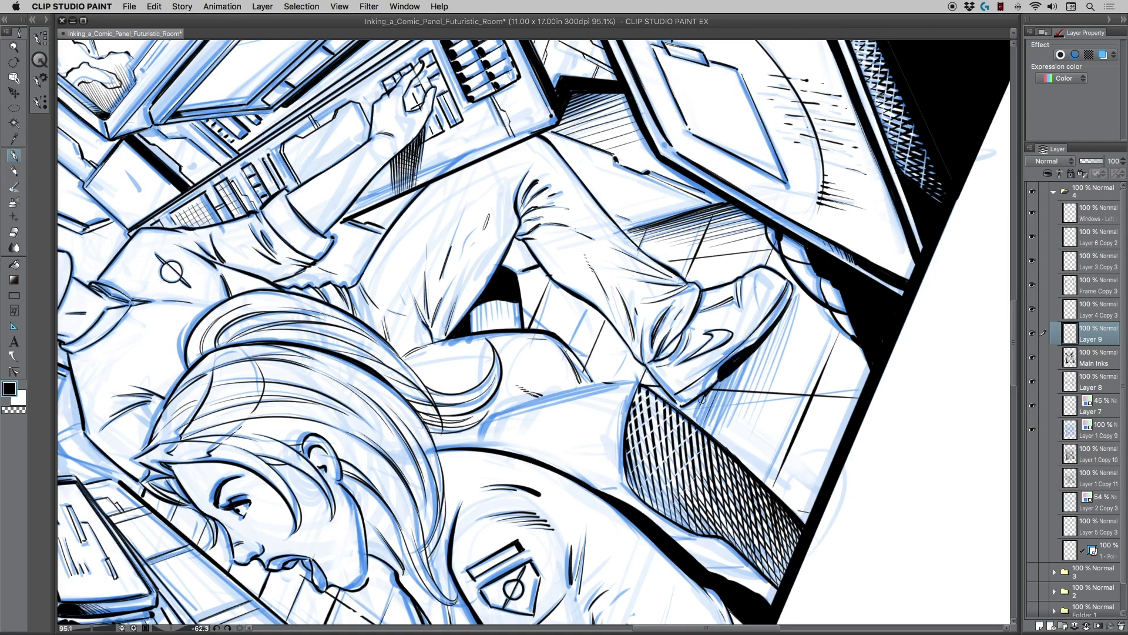
- Hatch the cast shadow on the floor beneath the man's shoe with parallel tapered strokes
{"action": "left_click_drag", "start_coordinate": [710, 391], "coordinate": [697, 418]}
{"action": "left_click_drag", "start_coordinate": [720, 394], "coordinate": [705, 426]}
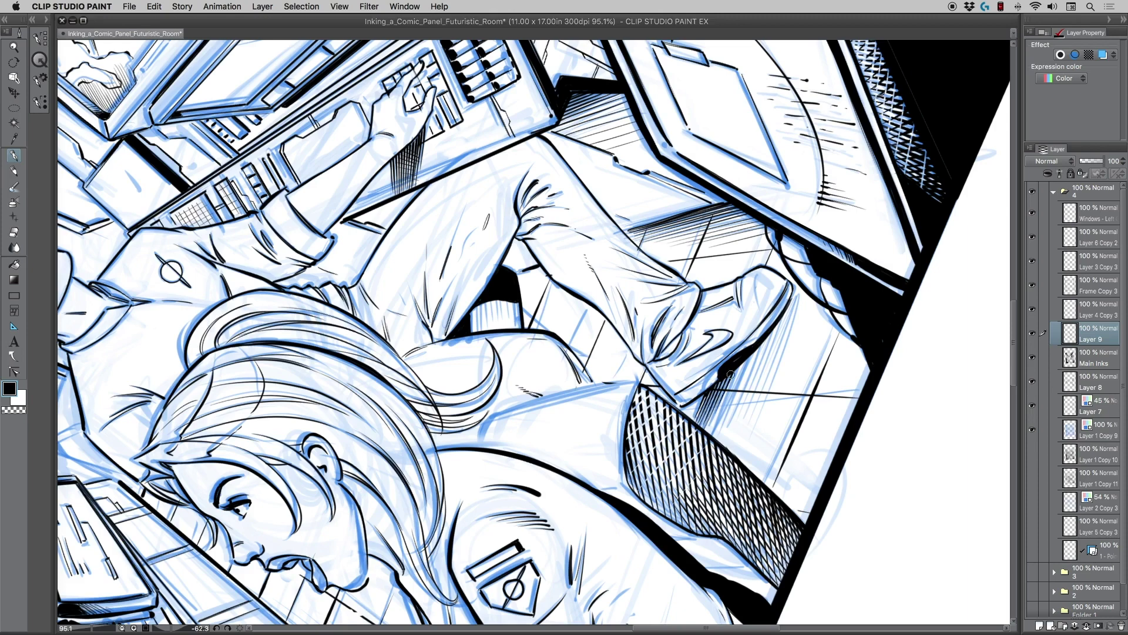
{"action": "mouse_move", "coordinate": [738, 365]}
{"action": "left_mouse_down"}
{"action": "mouse_move", "coordinate": [714, 422]}
{"action": "mouse_move", "coordinate": [755, 355]}
{"action": "mouse_move", "coordinate": [722, 422]}
{"action": "left_mouse_up"}
{"action": "mouse_move", "coordinate": [756, 351]}
{"action": "left_mouse_down"}
{"action": "mouse_move", "coordinate": [741, 391]}
{"action": "mouse_move", "coordinate": [765, 336]}
{"action": "mouse_move", "coordinate": [737, 408]}
{"action": "left_mouse_up"}
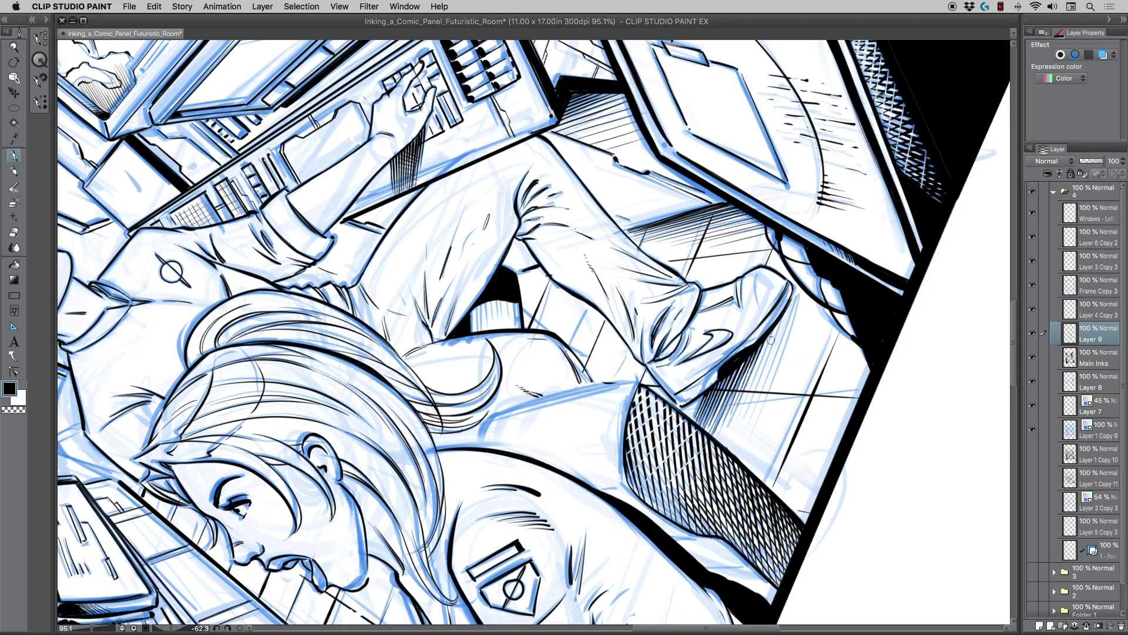
{"action": "mouse_move", "coordinate": [767, 350]}
{"action": "left_mouse_down"}
{"action": "mouse_move", "coordinate": [767, 332]}
{"action": "mouse_move", "coordinate": [745, 395]}
{"action": "left_mouse_up"}
{"action": "mouse_move", "coordinate": [774, 328]}
{"action": "left_mouse_down"}
{"action": "mouse_move", "coordinate": [764, 356]}
{"action": "mouse_move", "coordinate": [776, 326]}
{"action": "mouse_move", "coordinate": [751, 390]}
{"action": "left_mouse_up"}
{"action": "mouse_move", "coordinate": [782, 321]}
{"action": "left_mouse_down"}
{"action": "mouse_move", "coordinate": [761, 377]}
{"action": "mouse_move", "coordinate": [794, 295]}
{"action": "mouse_move", "coordinate": [780, 327]}
{"action": "left_mouse_up"}
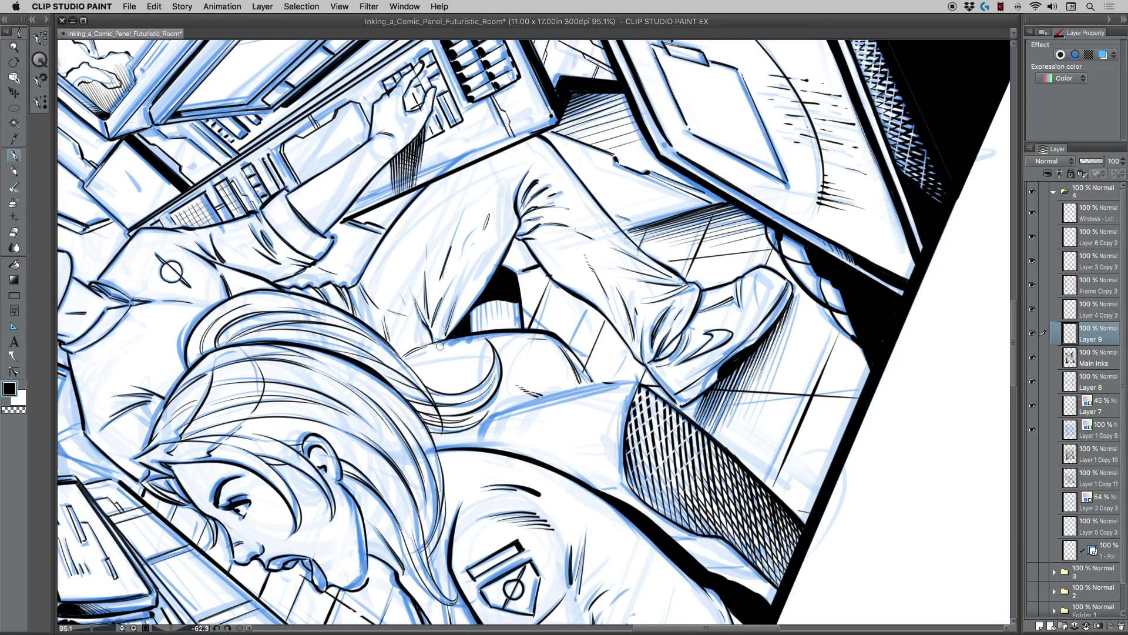
- Hatch the shading on the cylindrical chair post beneath the man's thigh
{"action": "key", "text": "r"}
{"action": "left_click_drag", "start_coordinate": [527, 268], "coordinate": [516, 203]}
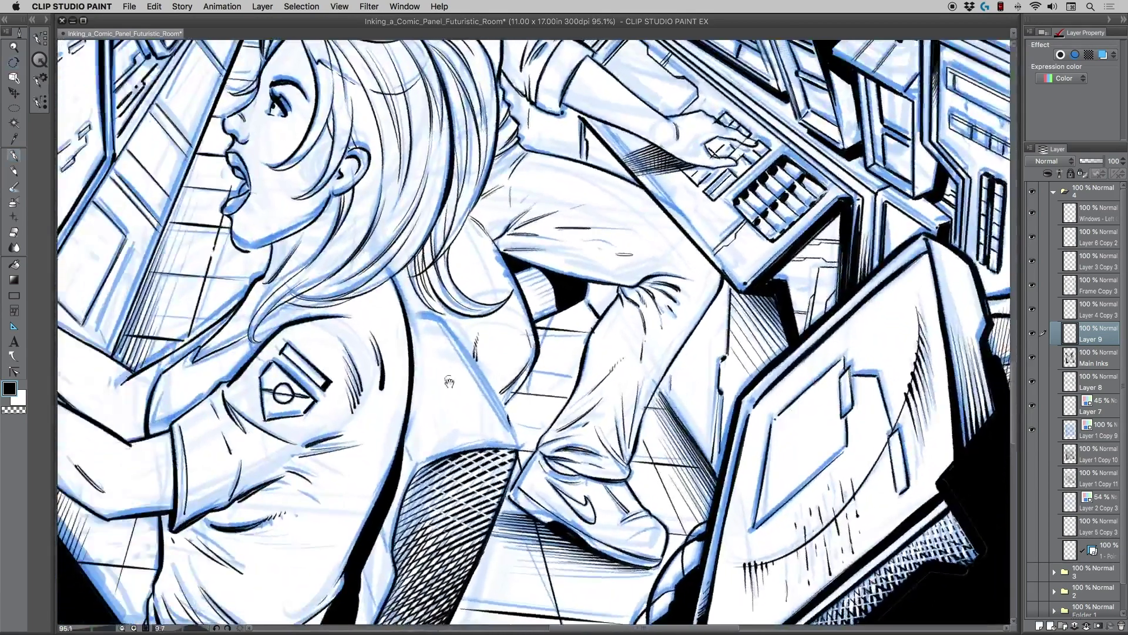
{"action": "left_click_drag", "start_coordinate": [448, 382], "coordinate": [424, 284]}
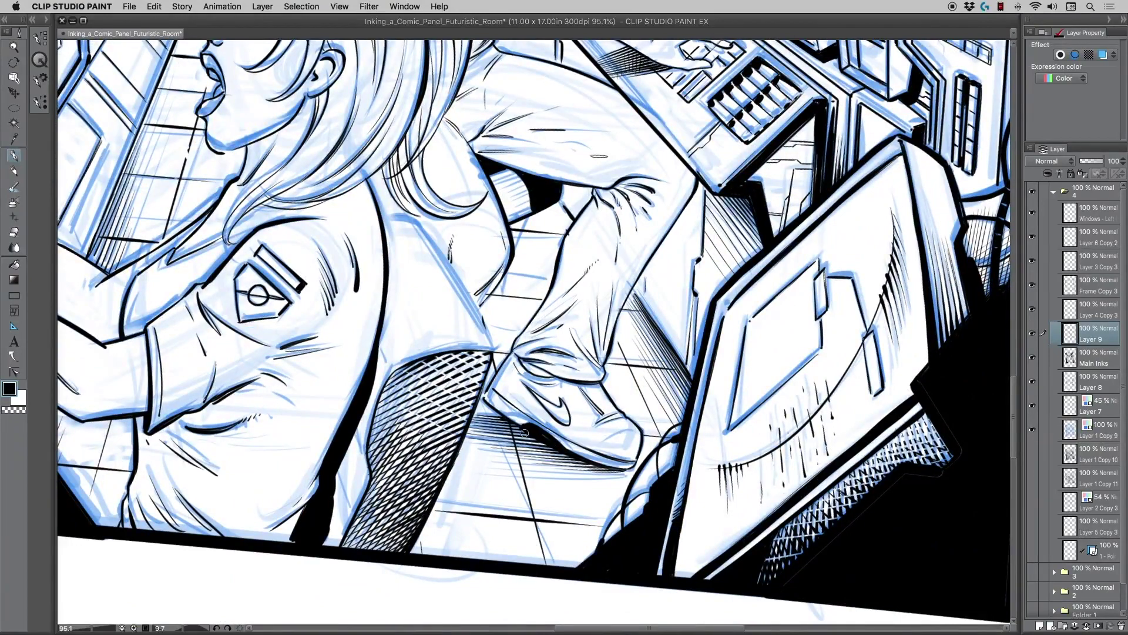
{"action": "mouse_move", "coordinate": [513, 426]}
{"action": "left_mouse_down"}
{"action": "mouse_move", "coordinate": [555, 466]}
{"action": "mouse_move", "coordinate": [470, 427]}
{"action": "left_mouse_up"}
{"action": "left_click_drag", "start_coordinate": [561, 201], "coordinate": [564, 206]}
{"action": "key", "text": "space"}
{"action": "left_click_drag", "start_coordinate": [406, 319], "coordinate": [529, 420]}
{"action": "key", "text": "shift+space"}
{"action": "left_click_drag", "start_coordinate": [429, 437], "coordinate": [534, 438]}
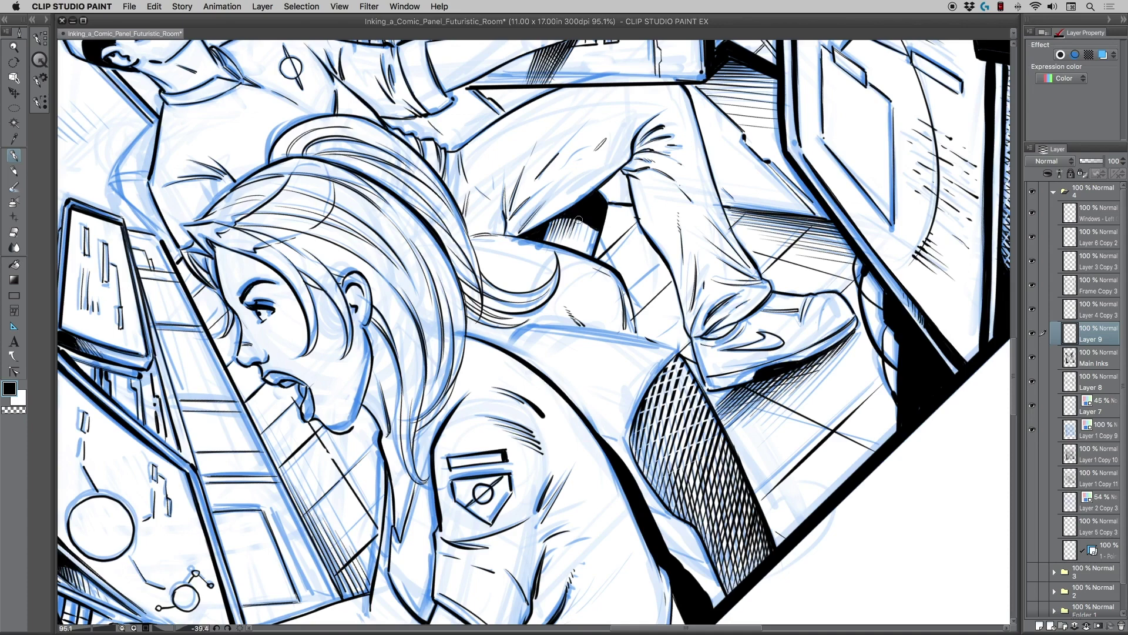
{"action": "left_click_drag", "start_coordinate": [578, 219], "coordinate": [575, 238]}
{"action": "key", "text": "r"}
{"action": "mouse_move", "coordinate": [343, 328]}
{"action": "left_mouse_down"}
{"action": "mouse_move", "coordinate": [354, 271]}
{"action": "mouse_move", "coordinate": [423, 176]}
{"action": "left_mouse_up"}
{"action": "key", "text": "p"}
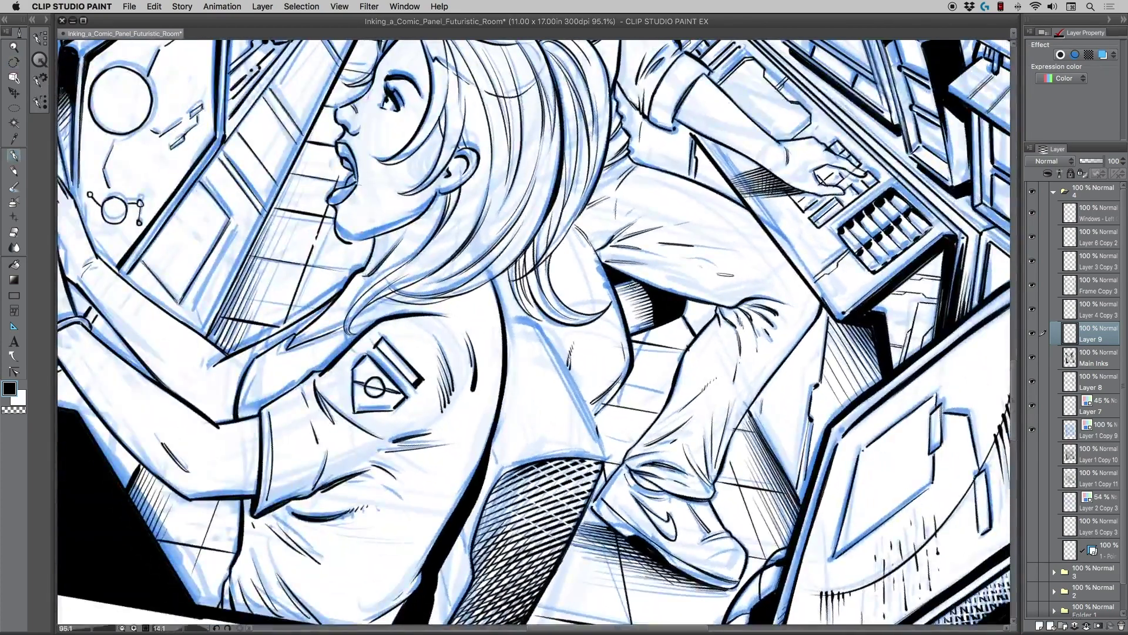
{"action": "left_click_drag", "start_coordinate": [631, 286], "coordinate": [649, 313]}
- Ink the outer edge of the chair behind the woman and the contour lines along its side
{"action": "key", "text": "r"}
{"action": "left_click_drag", "start_coordinate": [304, 295], "coordinate": [381, 204]}
{"action": "key", "text": "p"}
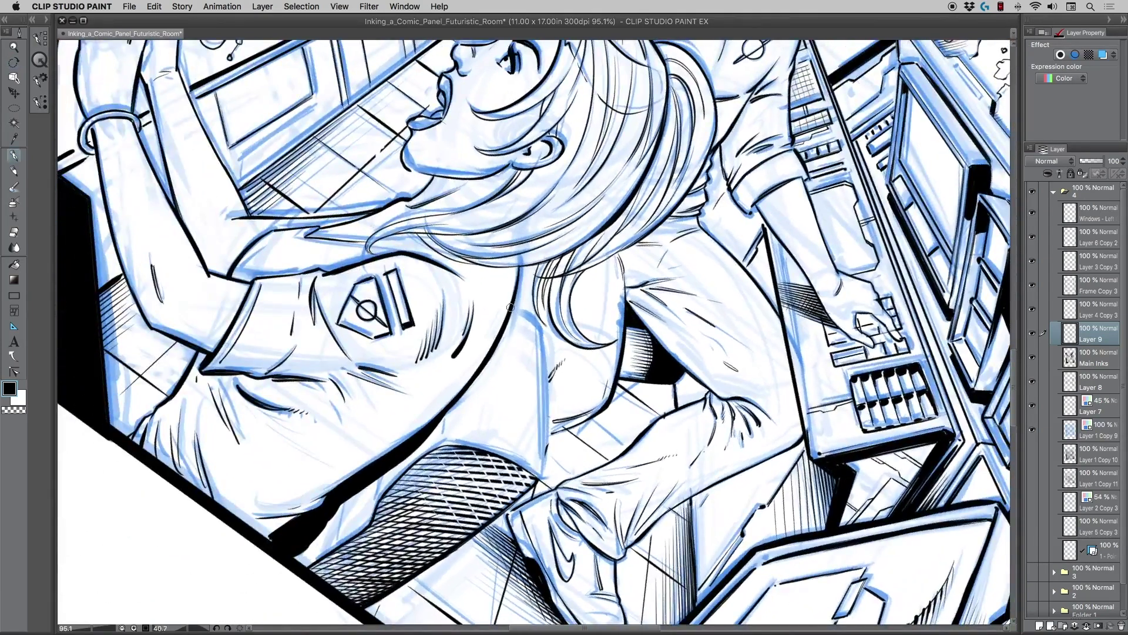
{"action": "left_click_drag", "start_coordinate": [536, 321], "coordinate": [544, 452]}
{"action": "left_click_drag", "start_coordinate": [542, 365], "coordinate": [543, 468]}
{"action": "mouse_move", "coordinate": [544, 407]}
{"action": "left_mouse_down"}
{"action": "mouse_move", "coordinate": [542, 476]}
{"action": "mouse_move", "coordinate": [543, 450]}
{"action": "mouse_move", "coordinate": [541, 478]}
{"action": "left_mouse_up"}
{"action": "left_click_drag", "start_coordinate": [544, 380], "coordinate": [539, 472]}
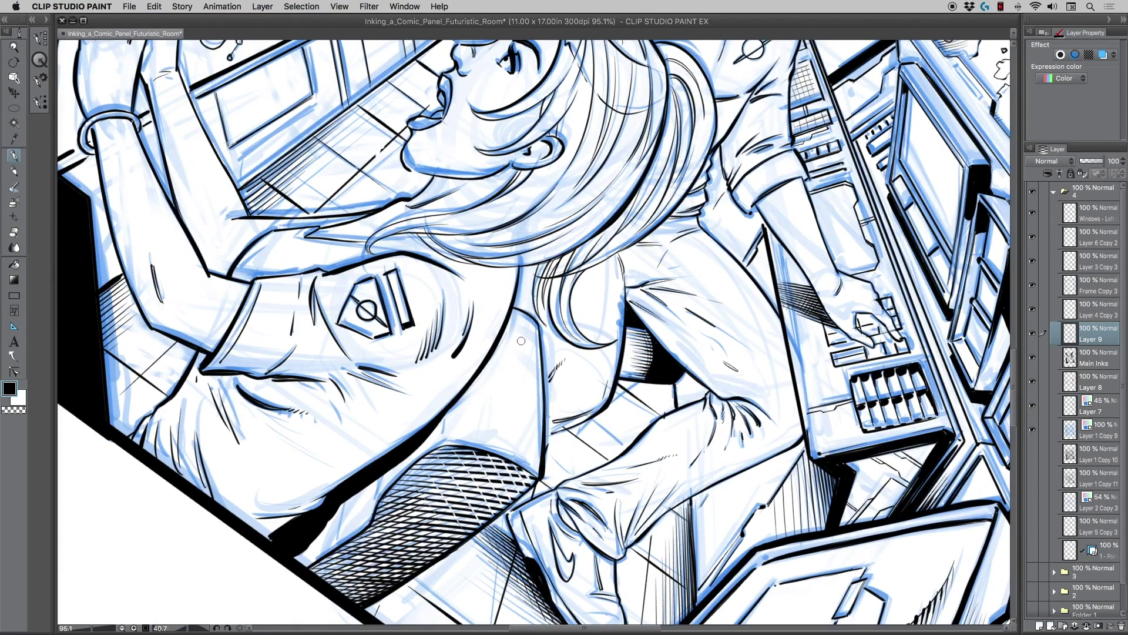
{"action": "left_click_drag", "start_coordinate": [444, 414], "coordinate": [440, 438]}
{"action": "mouse_move", "coordinate": [381, 478]}
{"action": "left_mouse_down"}
{"action": "mouse_move", "coordinate": [377, 504]}
{"action": "mouse_move", "coordinate": [337, 527]}
{"action": "mouse_move", "coordinate": [343, 508]}
{"action": "mouse_move", "coordinate": [340, 540]}
{"action": "left_mouse_up"}
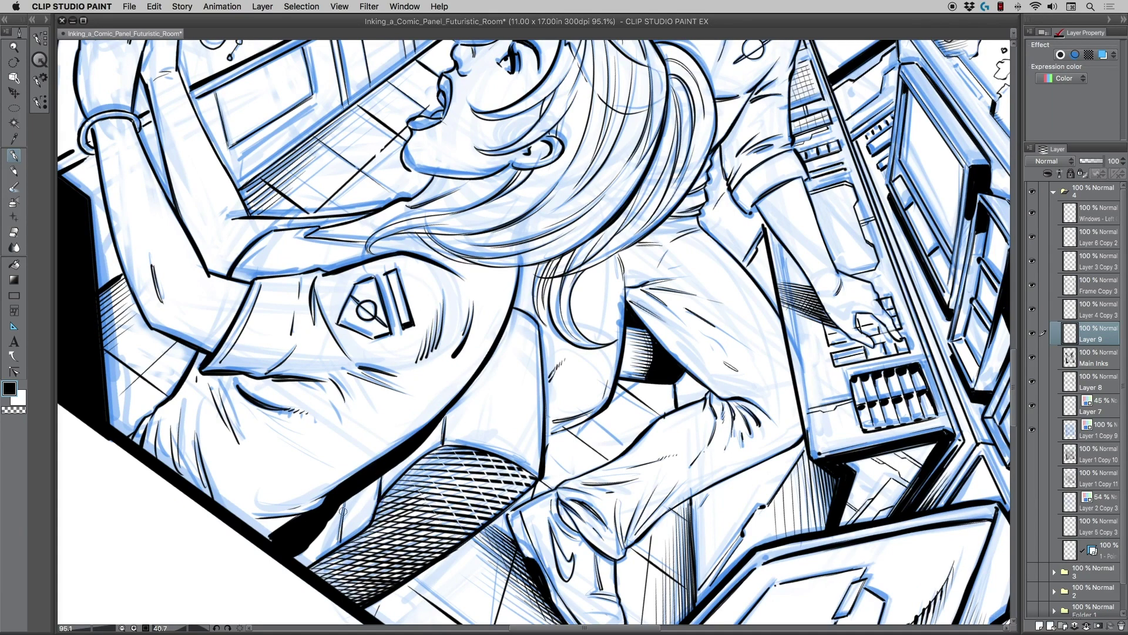
- Ink the side and corner lines of the man's chair back beside his shoulder
{"action": "double_click", "coordinate": [14, 63]}
{"action": "left_click", "coordinate": [14, 47]}
{"action": "left_click_drag", "start_coordinate": [356, 203], "coordinate": [400, 385]}
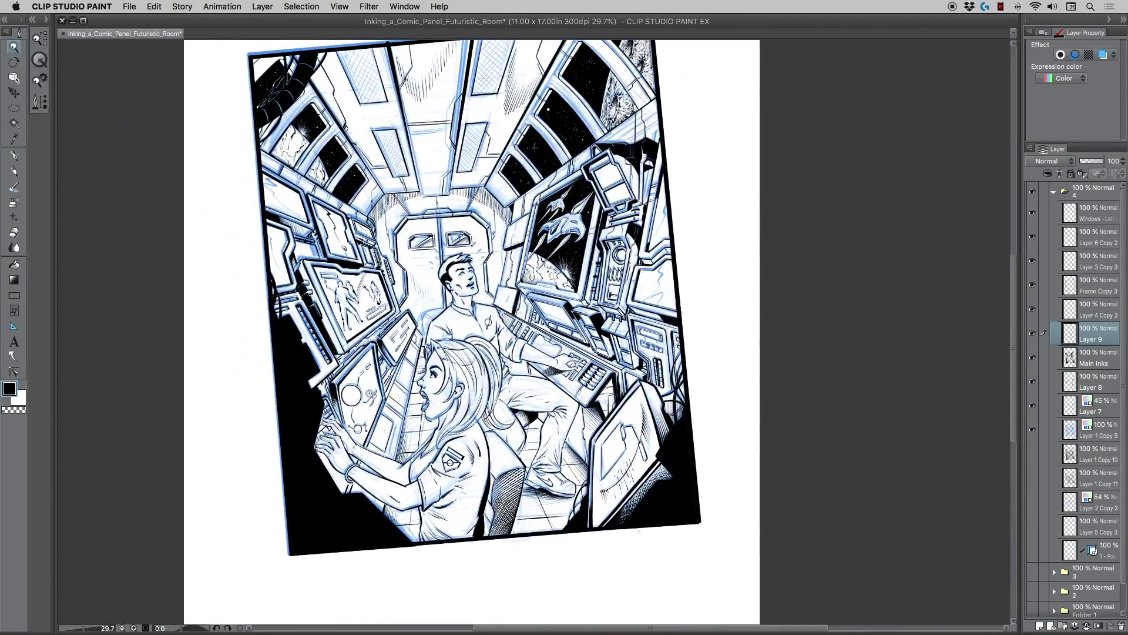
{"action": "left_click_drag", "start_coordinate": [420, 315], "coordinate": [465, 338]}
{"action": "key", "text": "r"}
{"action": "left_click_drag", "start_coordinate": [386, 412], "coordinate": [498, 432]}
{"action": "left_click", "coordinate": [14, 156]}
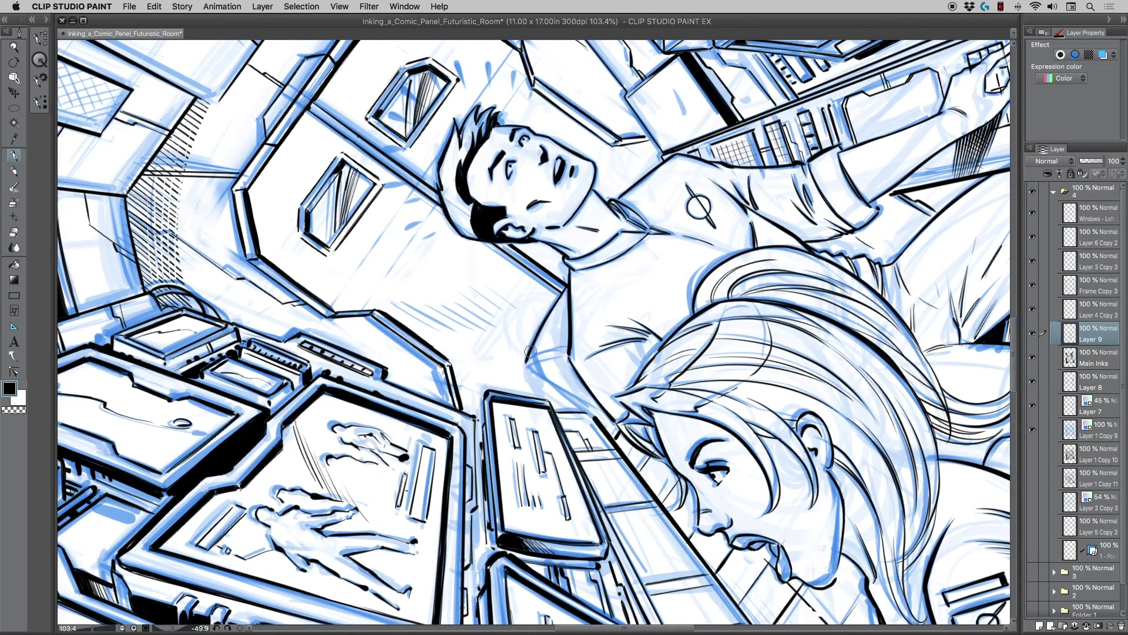
{"action": "key", "text": "r"}
{"action": "double_click", "coordinate": [388, 233]}
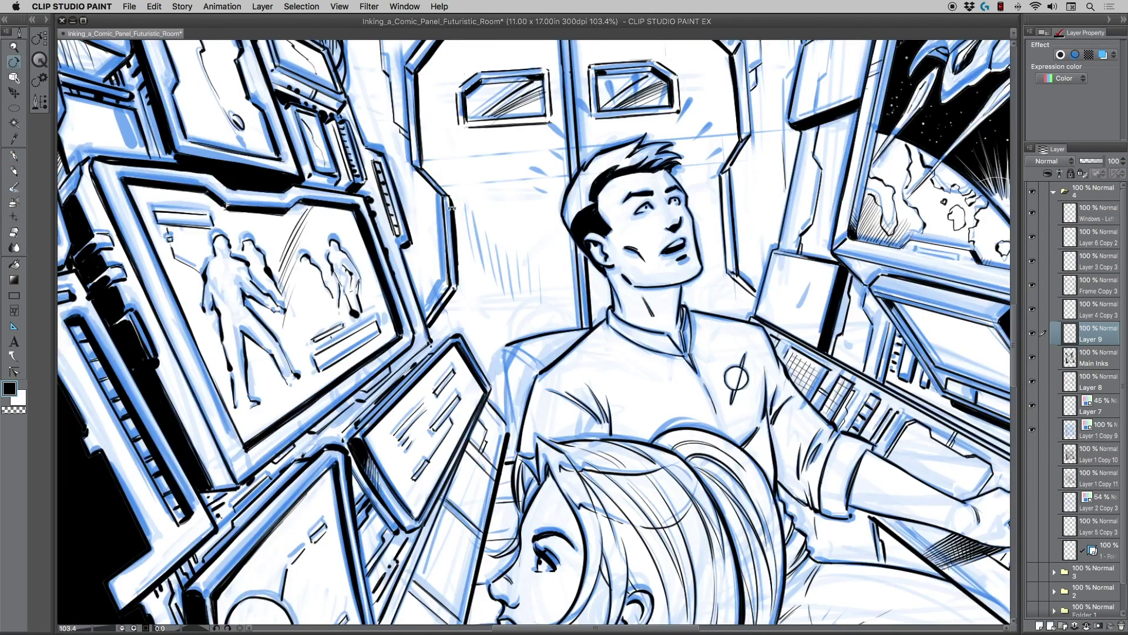
{"action": "left_click_drag", "start_coordinate": [330, 229], "coordinate": [345, 200]}
{"action": "key", "text": "p"}
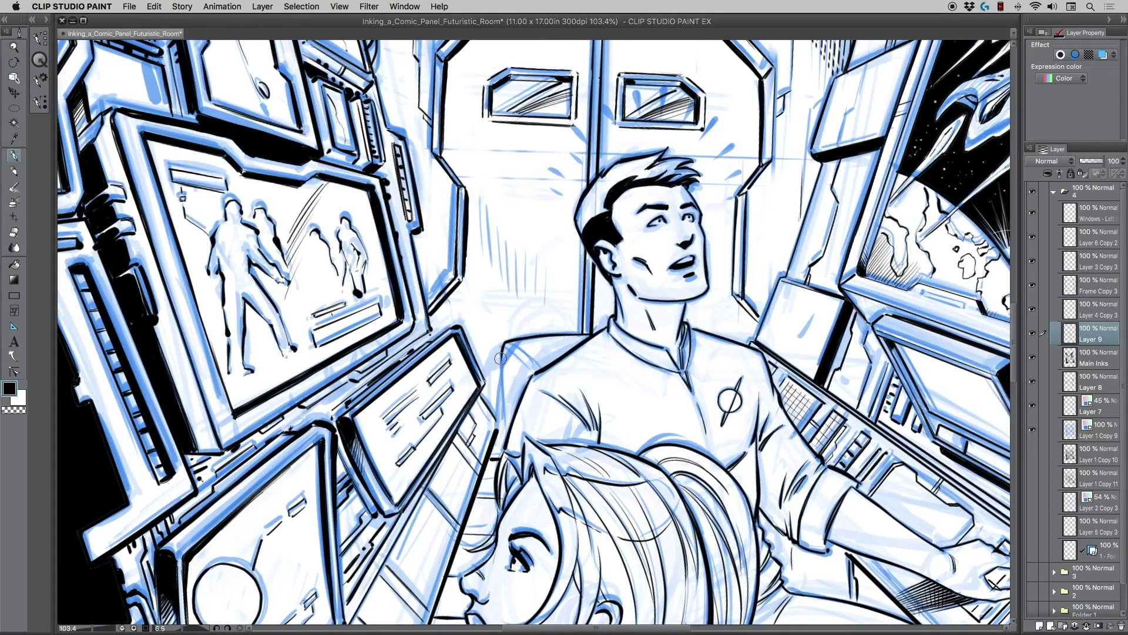
{"action": "left_click_drag", "start_coordinate": [500, 356], "coordinate": [505, 445]}
{"action": "mouse_move", "coordinate": [506, 346]}
{"action": "left_mouse_down"}
{"action": "mouse_move", "coordinate": [532, 369]}
{"action": "mouse_move", "coordinate": [489, 227]}
{"action": "mouse_move", "coordinate": [515, 305]}
{"action": "mouse_move", "coordinate": [517, 267]}
{"action": "mouse_move", "coordinate": [511, 349]}
{"action": "mouse_move", "coordinate": [532, 369]}
{"action": "left_mouse_up"}
- Merge Layer 9 into the Main Inks layer, hiding and showing each layer to check the inks
{"action": "left_click_drag", "start_coordinate": [299, 203], "coordinate": [325, 314]}
{"action": "double_click", "coordinate": [14, 63]}
{"action": "left_click", "coordinate": [14, 47]}
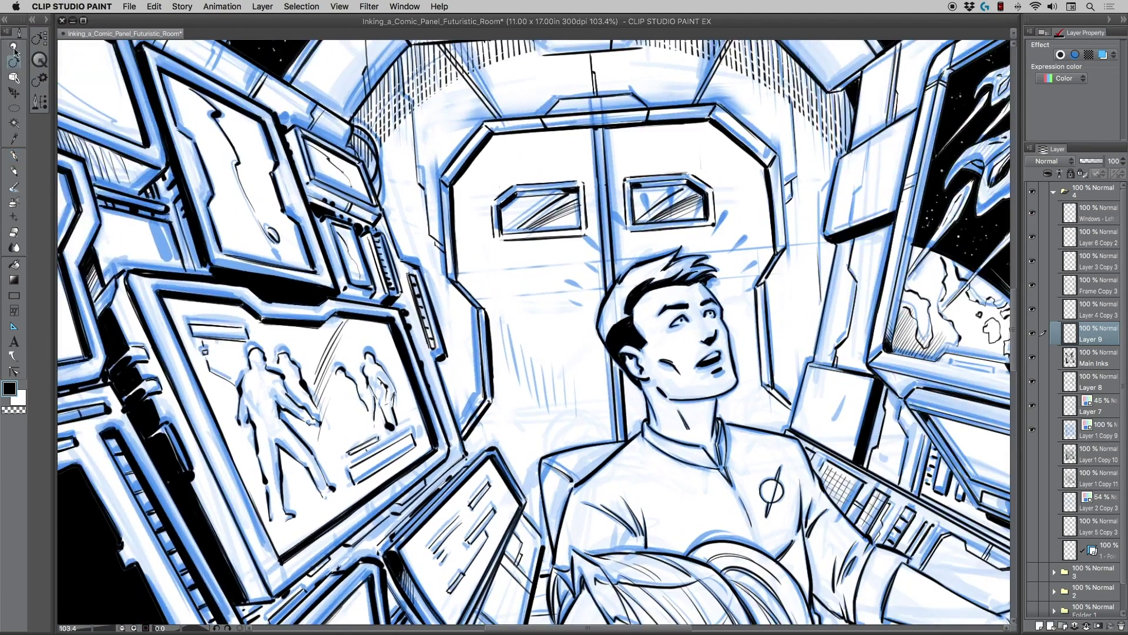
{"action": "left_click_drag", "start_coordinate": [388, 225], "coordinate": [350, 236]}
{"action": "left_click_drag", "start_coordinate": [373, 237], "coordinate": [377, 270]}
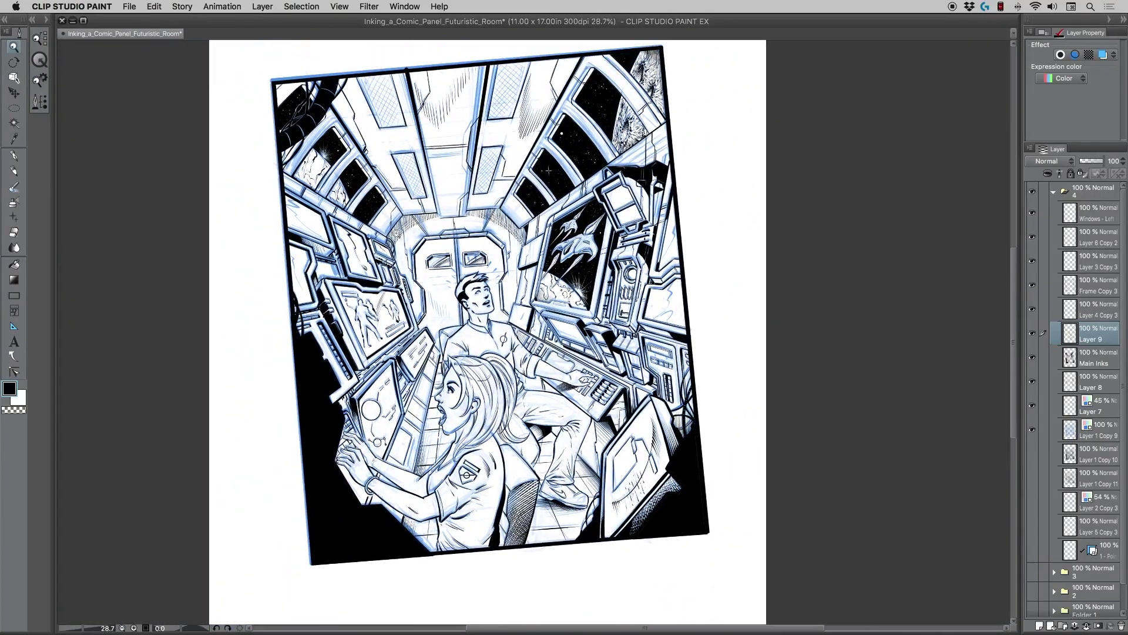
{"action": "left_click", "coordinate": [1032, 334]}
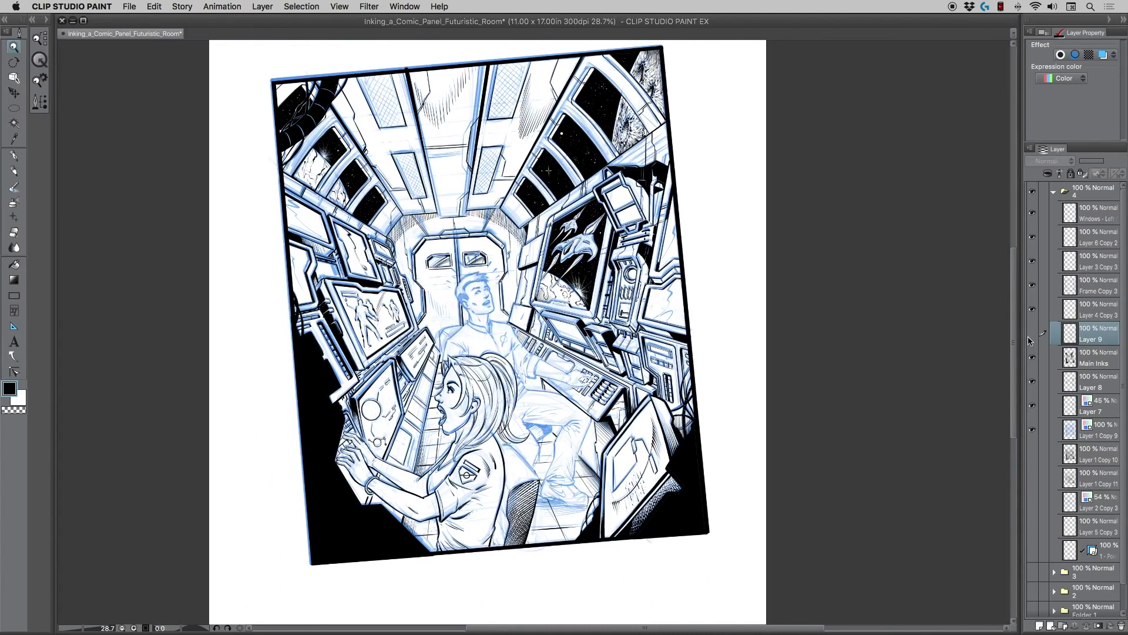
{"action": "left_click", "coordinate": [1032, 334]}
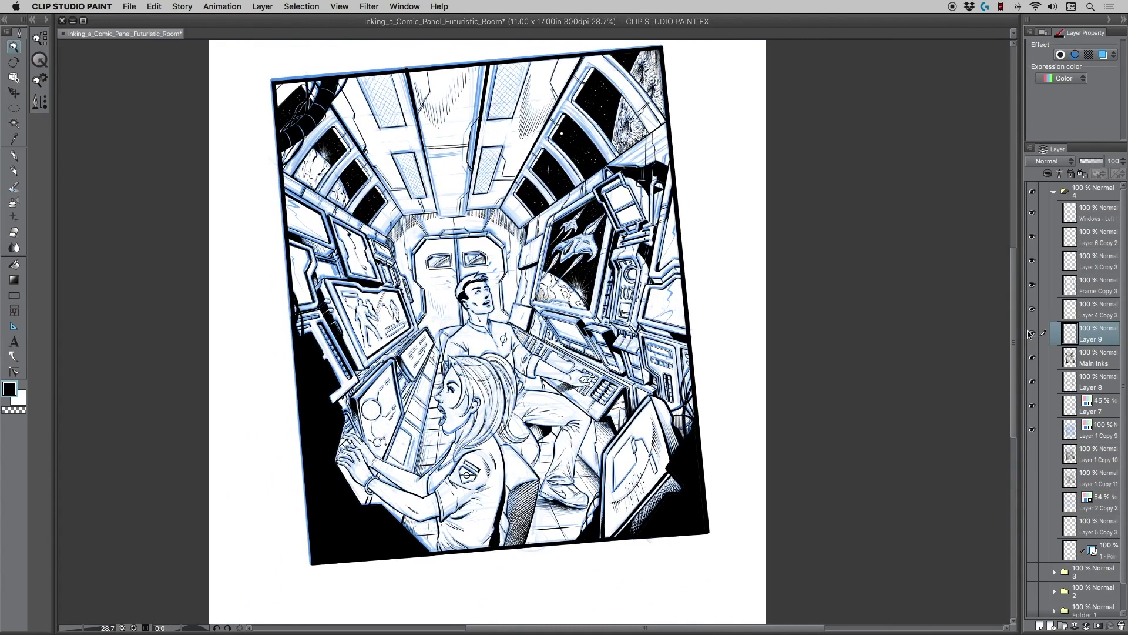
{"action": "key", "text": "super+e"}
{"action": "left_click", "coordinate": [1032, 333]}
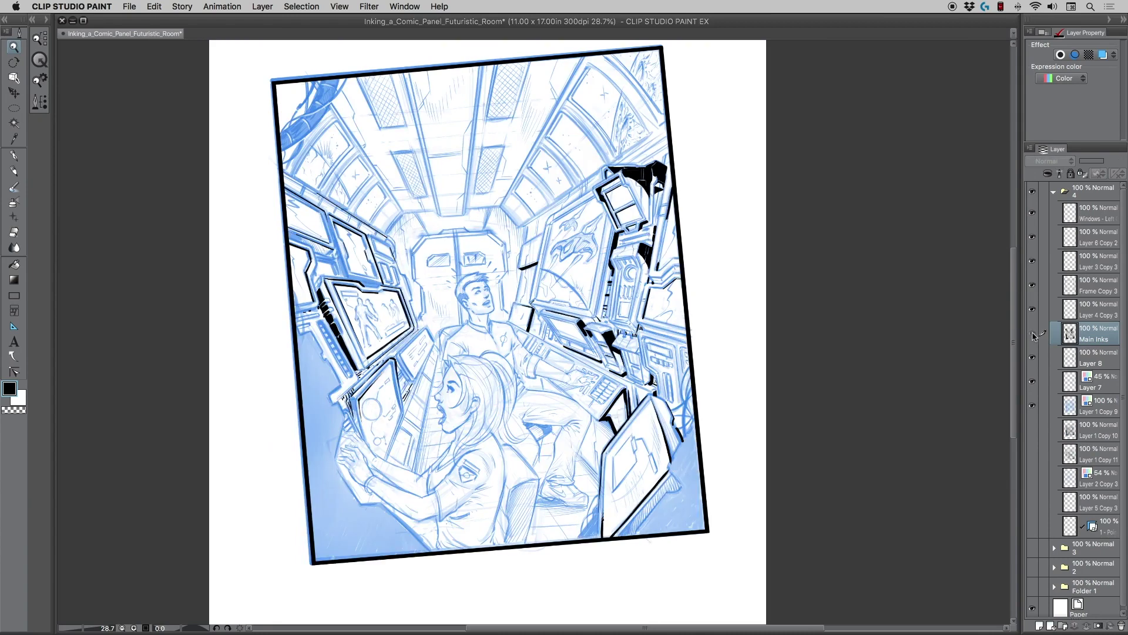
{"action": "left_click", "coordinate": [1033, 334]}
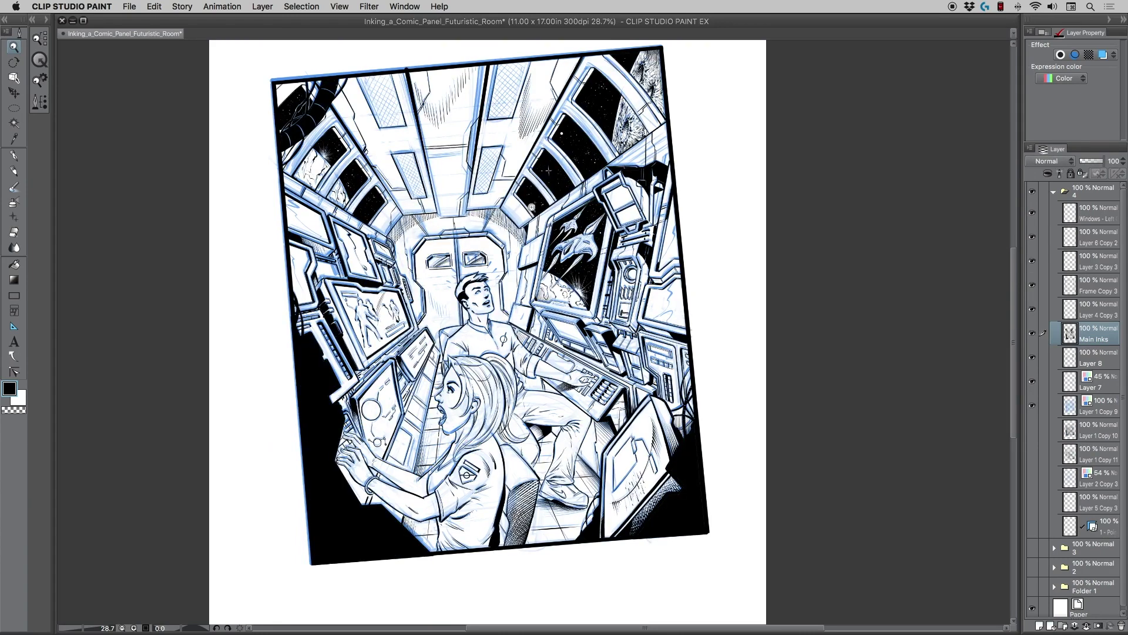
- Ink the jagged readout lines on the right-wall monitor and the upper monitor on the left wall
{"action": "left_click_drag", "start_coordinate": [501, 177], "coordinate": [548, 177]}
{"action": "key", "text": "p"}
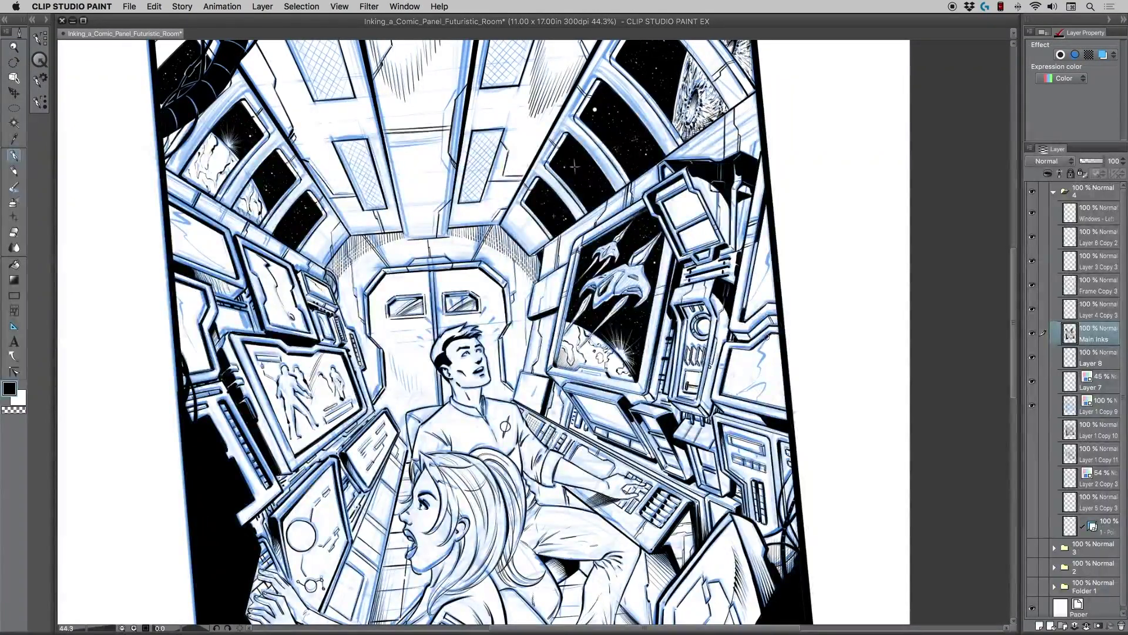
{"action": "left_click_drag", "start_coordinate": [760, 347], "coordinate": [762, 350]}
{"action": "left_click_drag", "start_coordinate": [766, 273], "coordinate": [756, 292]}
{"action": "left_click_drag", "start_coordinate": [153, 212], "coordinate": [205, 181]}
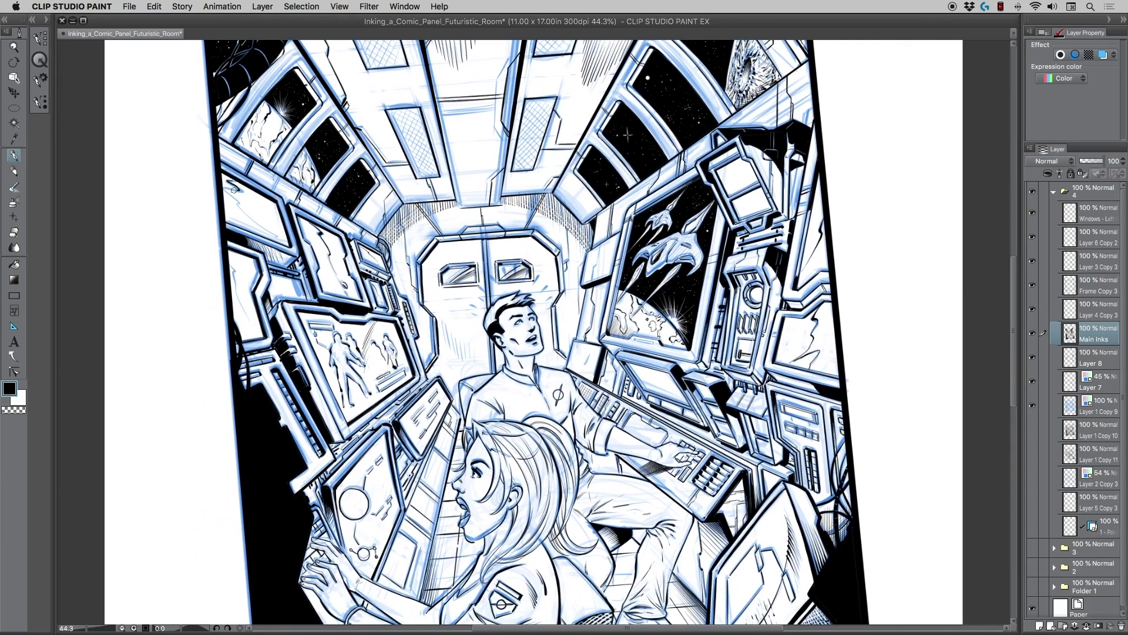
{"action": "left_click_drag", "start_coordinate": [239, 206], "coordinate": [281, 238]}
- Hatch light shading on the left half of the rear door below its window, undoing unwanted strokes
{"action": "left_click_drag", "start_coordinate": [362, 446], "coordinate": [323, 288]}
{"action": "left_click_drag", "start_coordinate": [508, 250], "coordinate": [519, 320]}
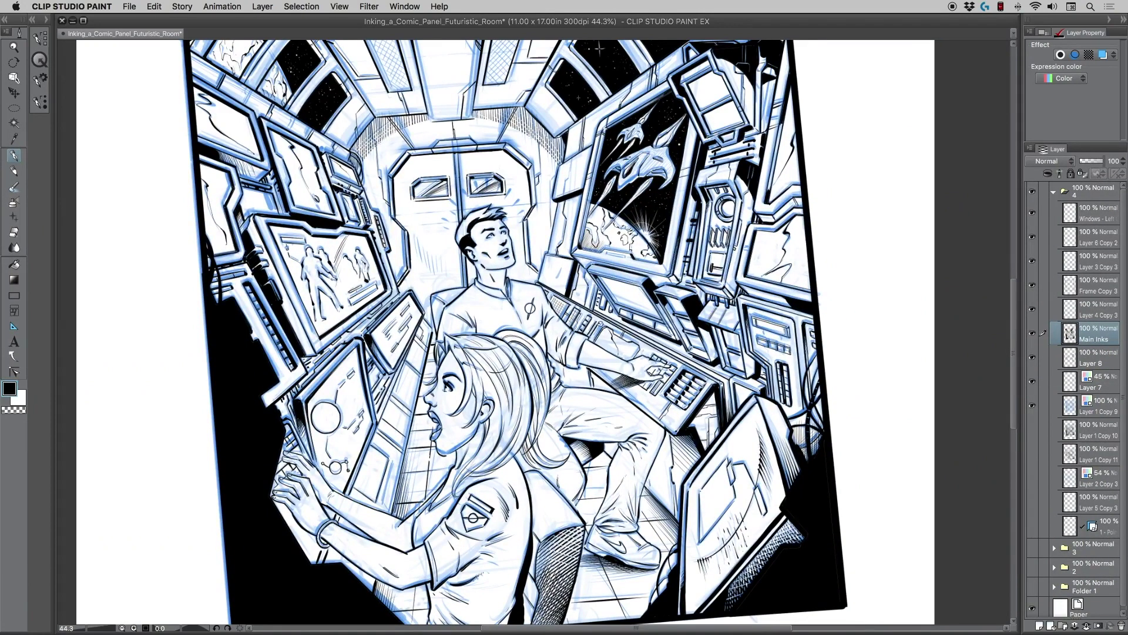
{"action": "left_click_drag", "start_coordinate": [436, 272], "coordinate": [444, 291]}
{"action": "left_click_drag", "start_coordinate": [388, 182], "coordinate": [456, 299]}
{"action": "left_click_drag", "start_coordinate": [576, 323], "coordinate": [563, 341]}
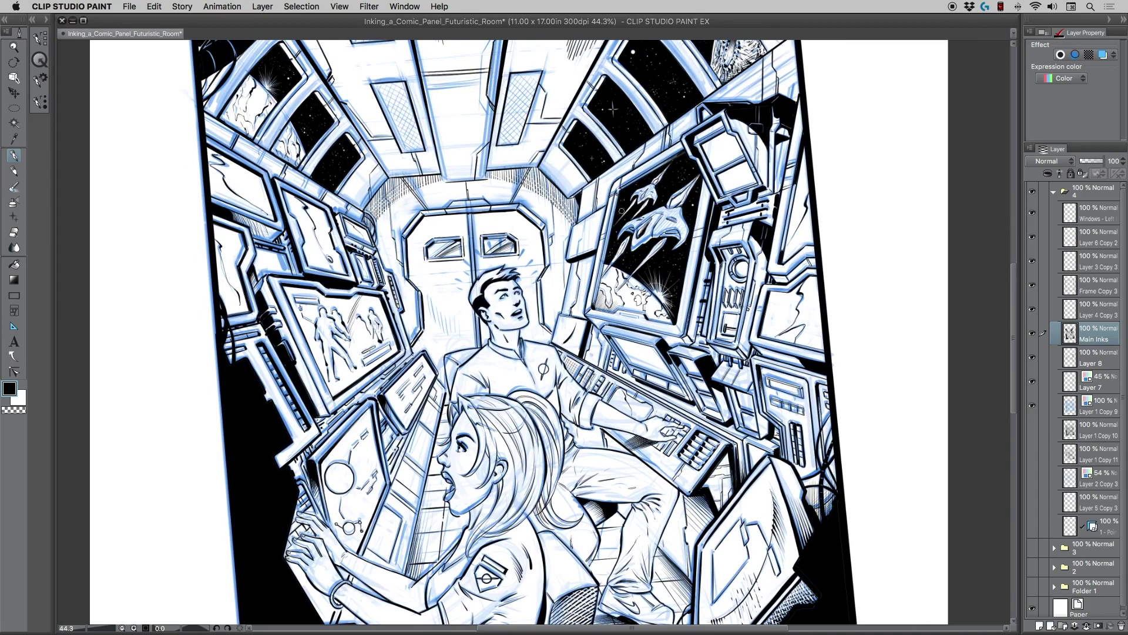
{"action": "key", "text": "super+z"}
{"action": "left_click_drag", "start_coordinate": [413, 247], "coordinate": [437, 275]}
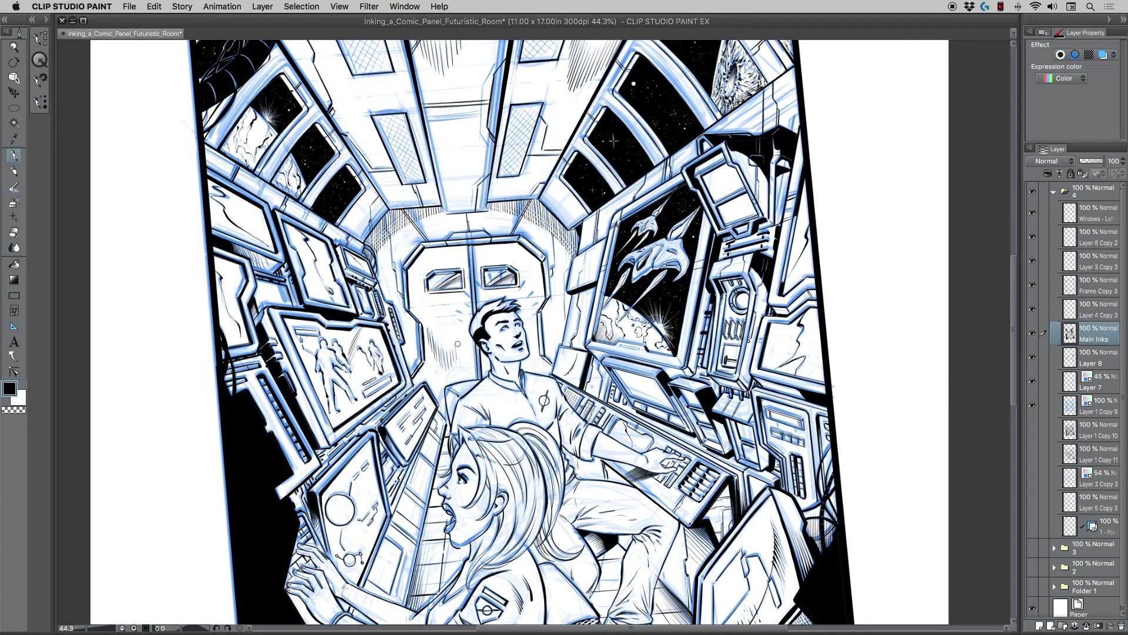
{"action": "left_click_drag", "start_coordinate": [386, 213], "coordinate": [403, 297]}
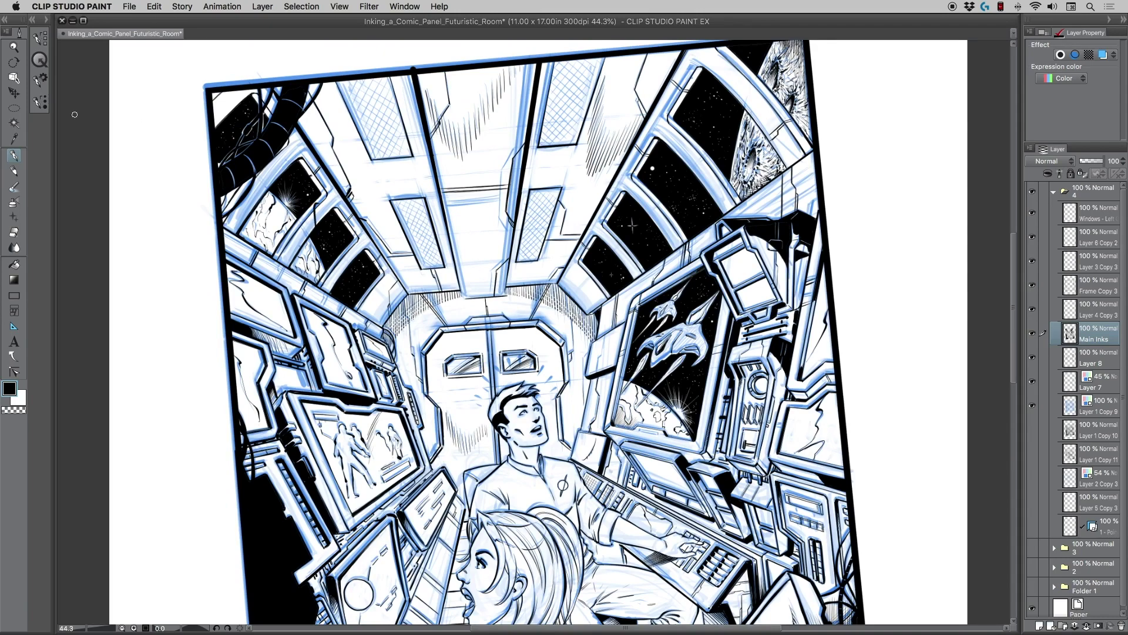
{"action": "key", "text": "super+z"}
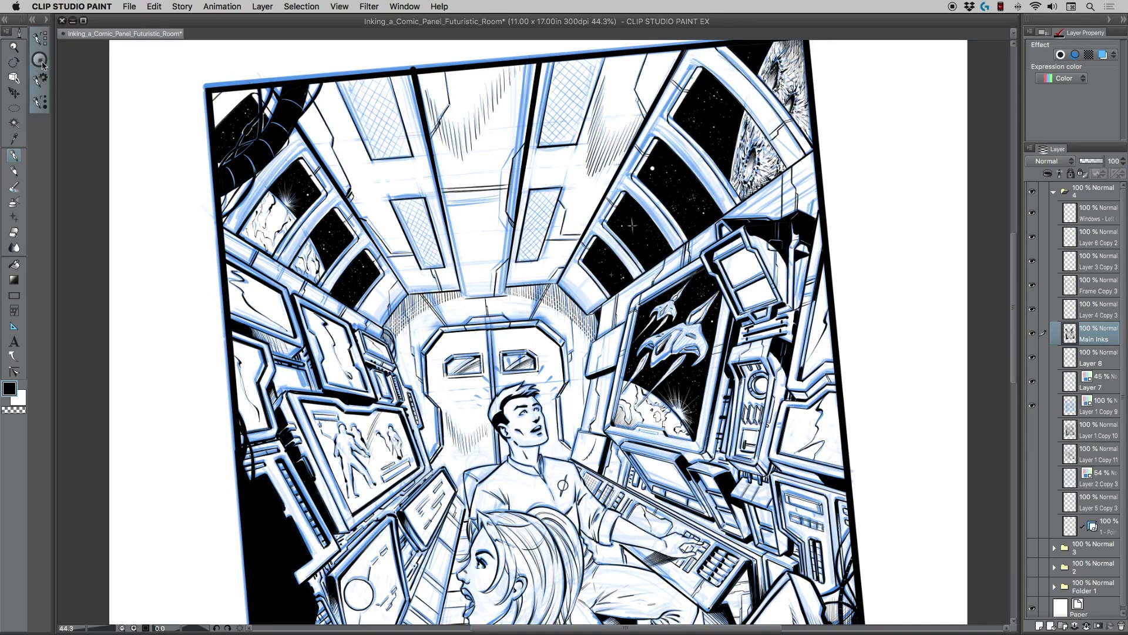
- Examine the whole inked panel with the blue sketch layer, Layer 1 Copy 9, hidden and shown repeatedly
{"action": "left_click", "coordinate": [15, 48]}
{"action": "mouse_move", "coordinate": [447, 280]}
{"action": "left_mouse_down"}
{"action": "mouse_move", "coordinate": [433, 277]}
{"action": "mouse_move", "coordinate": [448, 247]}
{"action": "left_mouse_up"}
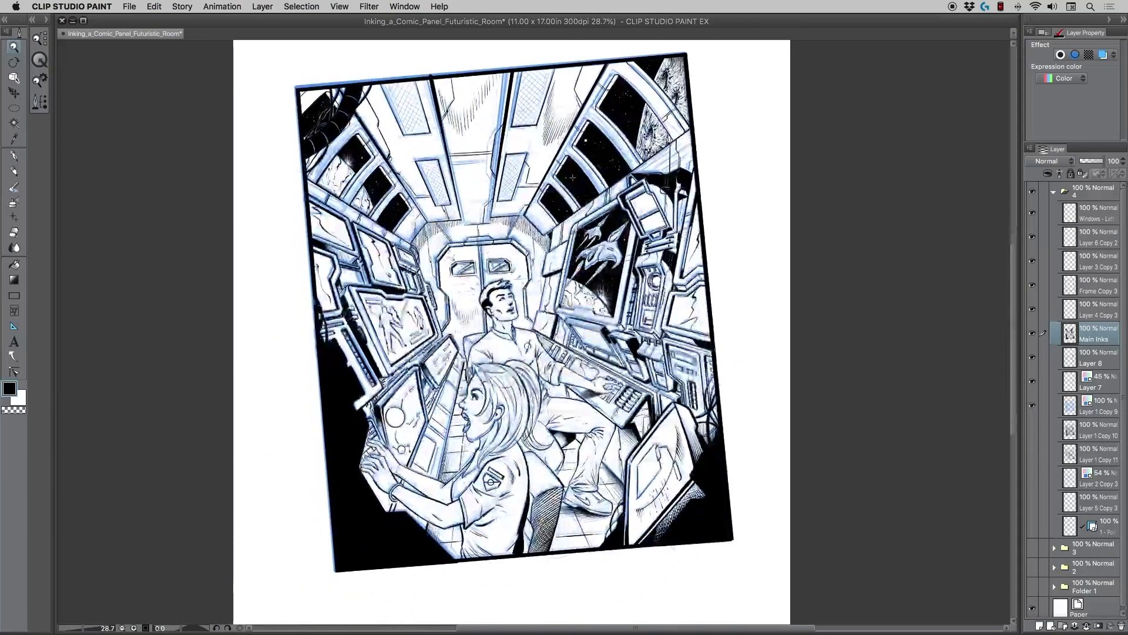
{"action": "left_click", "coordinate": [1032, 405]}
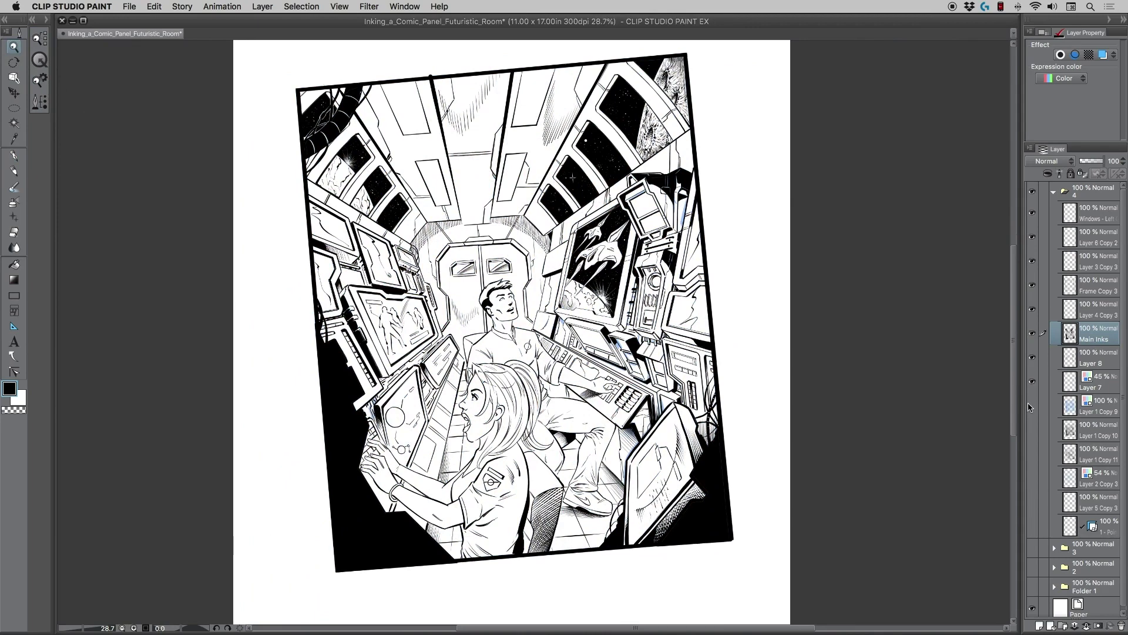
{"action": "left_click", "coordinate": [1032, 405]}
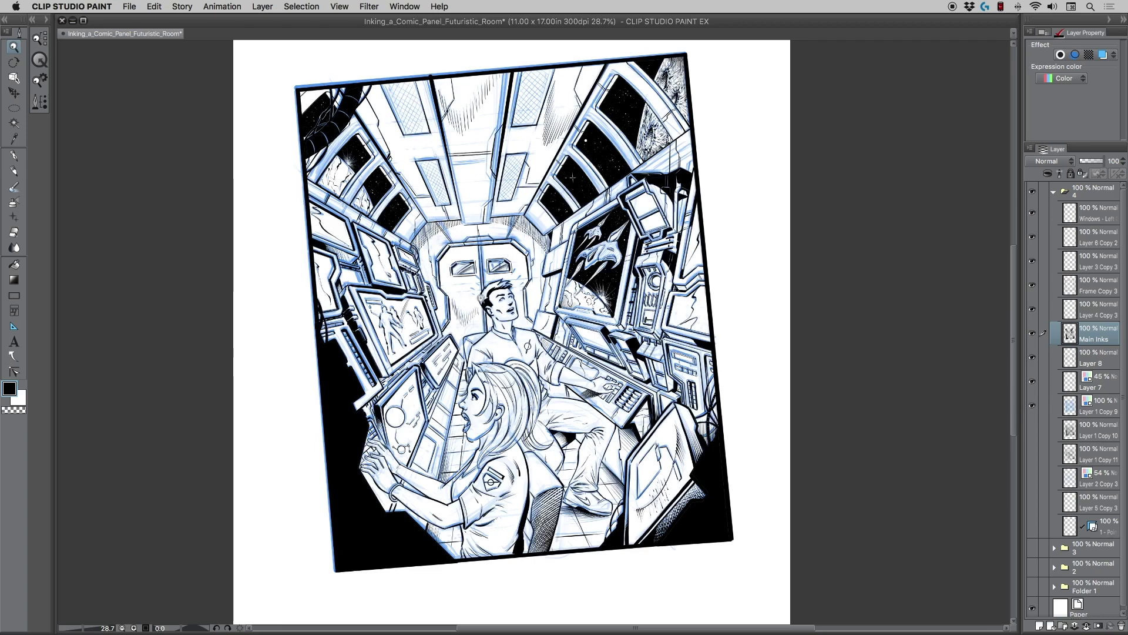
{"action": "left_click", "coordinate": [1033, 405]}
{"action": "left_click", "coordinate": [1032, 406]}
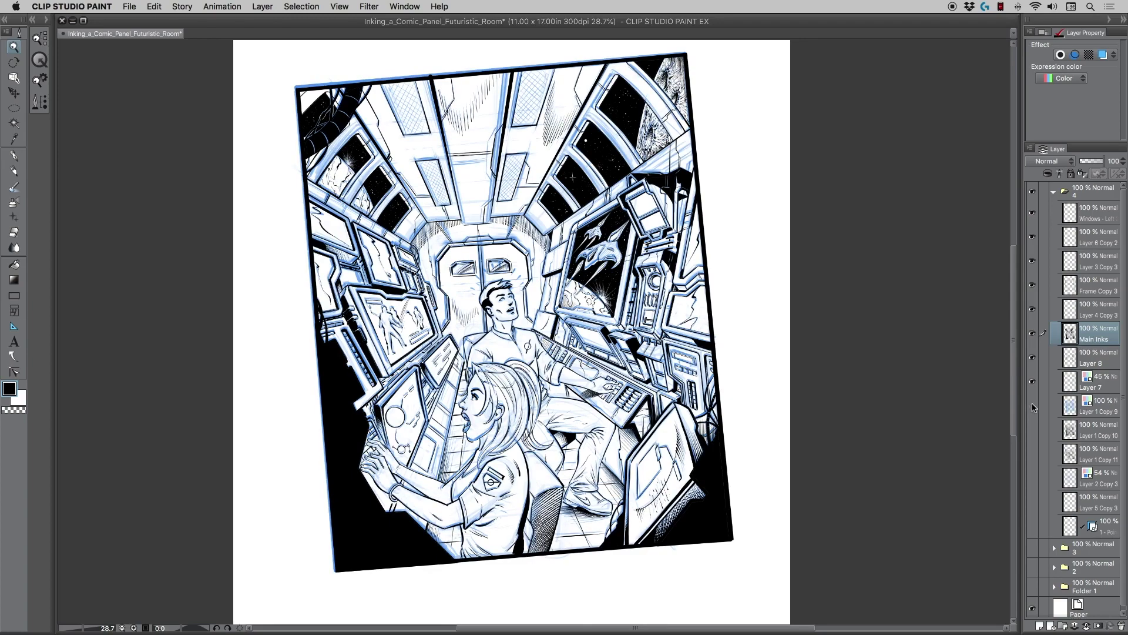
{"action": "left_click", "coordinate": [1032, 405]}
{"action": "left_click", "coordinate": [1033, 405]}
{"action": "left_click", "coordinate": [1033, 406]}
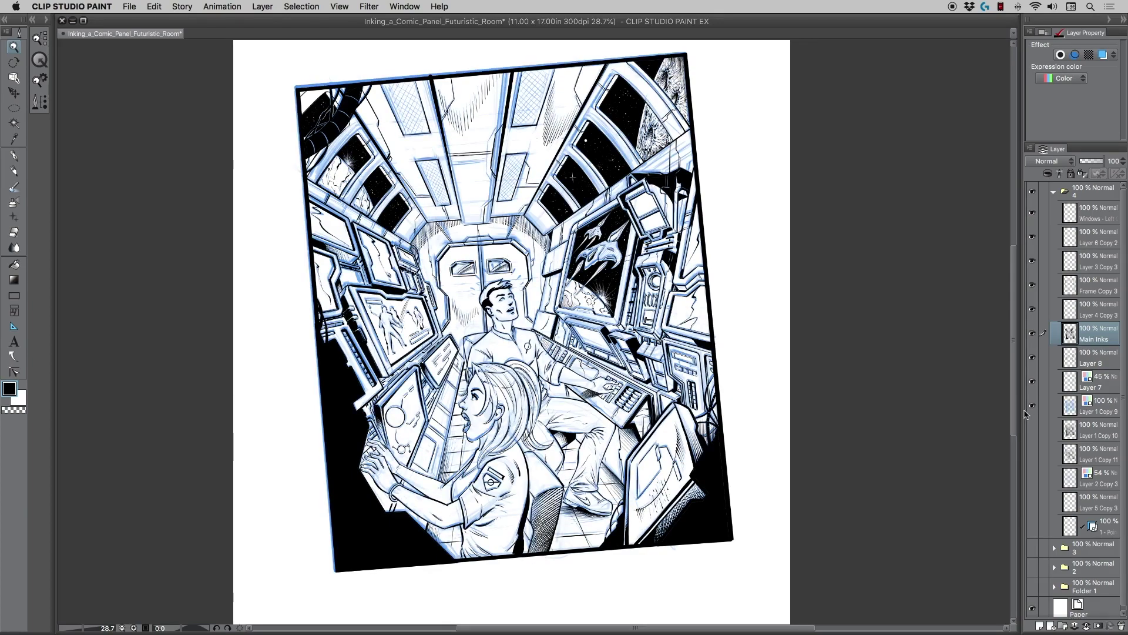